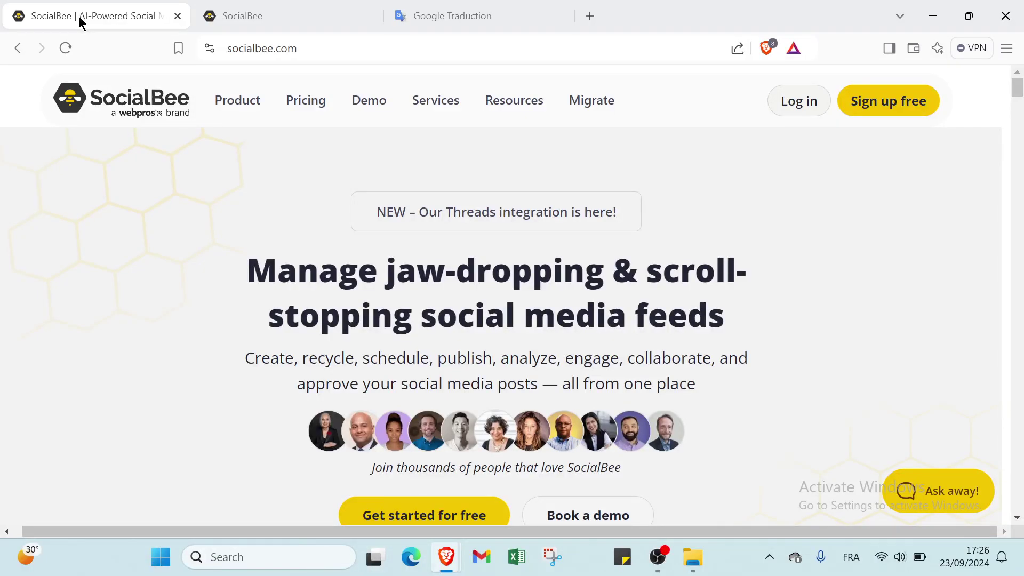
Scroll through the socialbee.com public homepage to review its content.
{"action": "scroll", "coordinate": [63, 196], "scroll_direction": "down", "scroll_amount": 8}
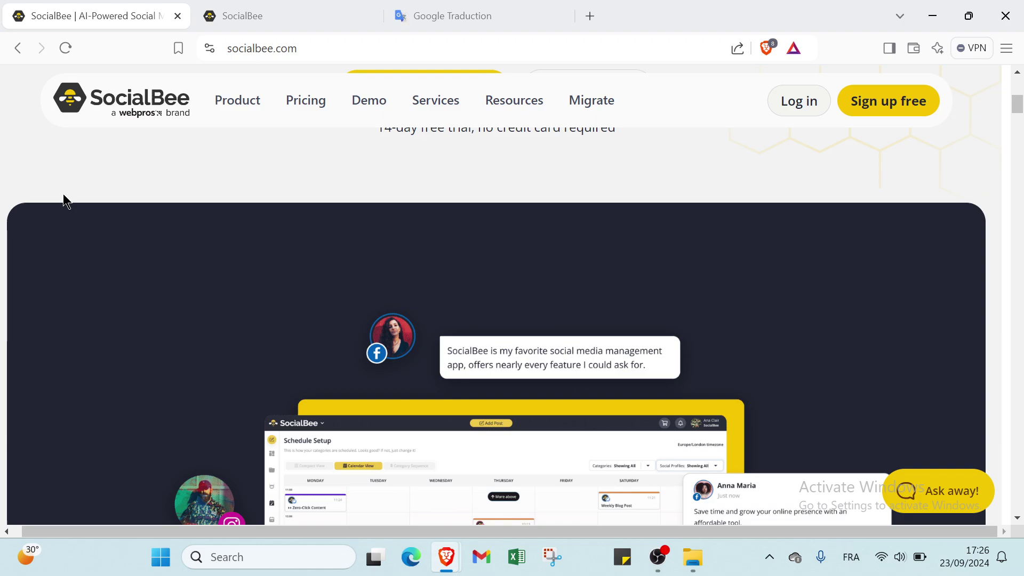
{"action": "scroll", "coordinate": [63, 200], "scroll_direction": "down", "scroll_amount": 2}
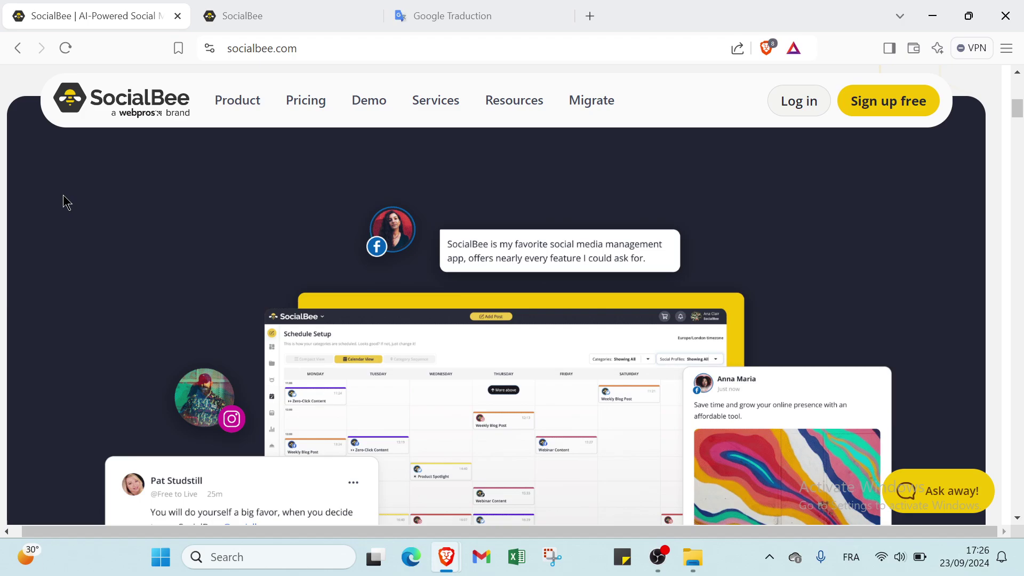
{"action": "scroll", "coordinate": [63, 195], "scroll_direction": "down", "scroll_amount": 7}
{"action": "scroll", "coordinate": [40, 239], "scroll_direction": "up", "scroll_amount": 10}
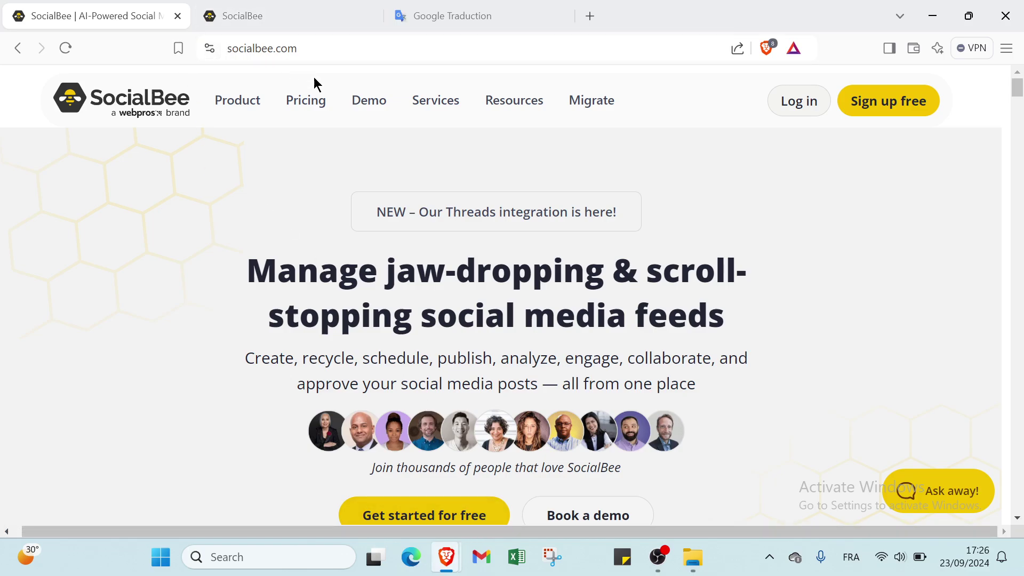
{"action": "scroll", "coordinate": [350, 258], "scroll_direction": "down", "scroll_amount": 5}
{"action": "scroll", "coordinate": [349, 254], "scroll_direction": "up", "scroll_amount": 5}
{"action": "scroll", "coordinate": [345, 248], "scroll_direction": "down", "scroll_amount": 5}
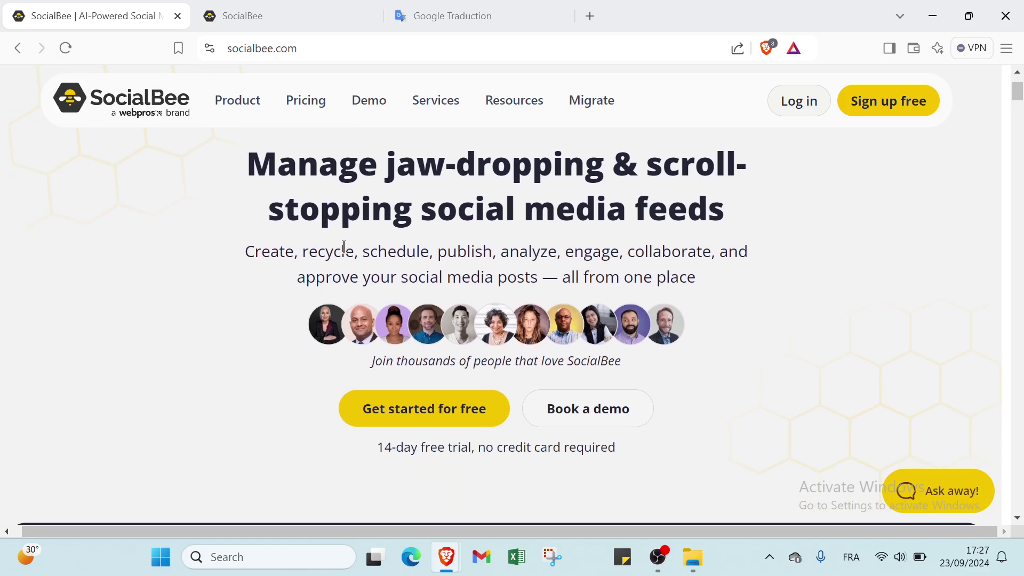
{"action": "scroll", "coordinate": [343, 247], "scroll_direction": "down", "scroll_amount": 4}
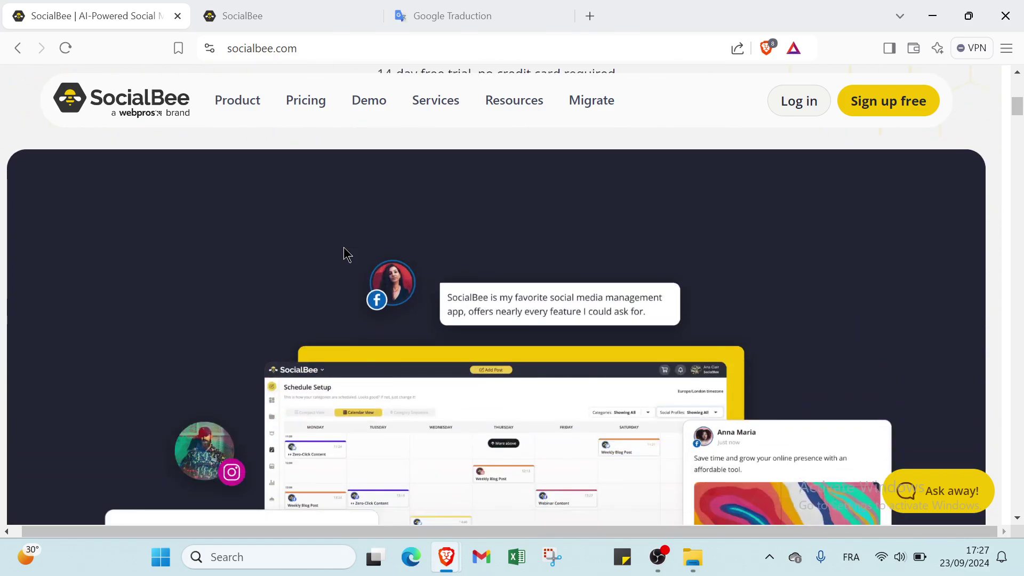
{"action": "scroll", "coordinate": [344, 254], "scroll_direction": "down", "scroll_amount": 3}
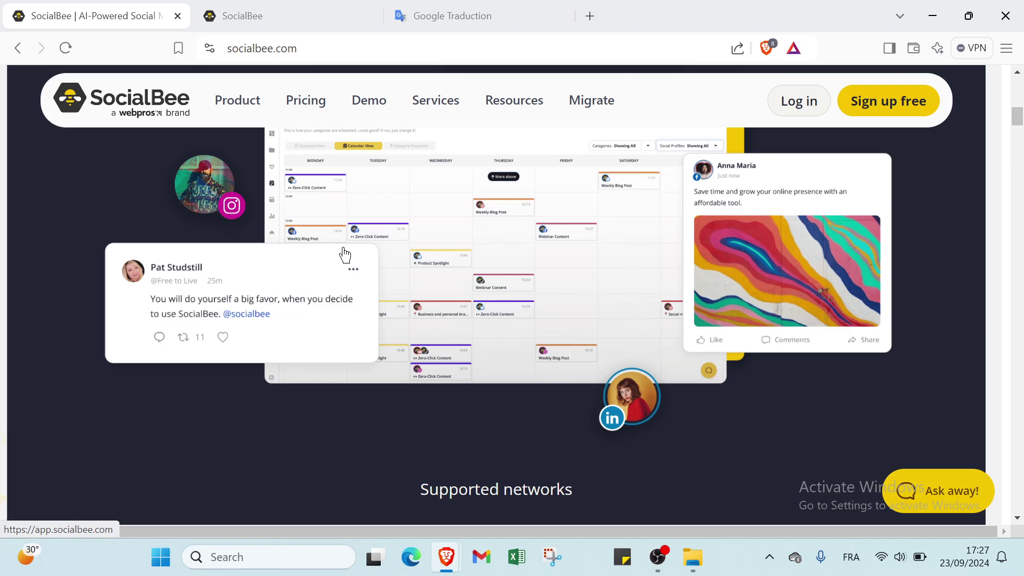
{"action": "scroll", "coordinate": [344, 255], "scroll_direction": "down", "scroll_amount": 4}
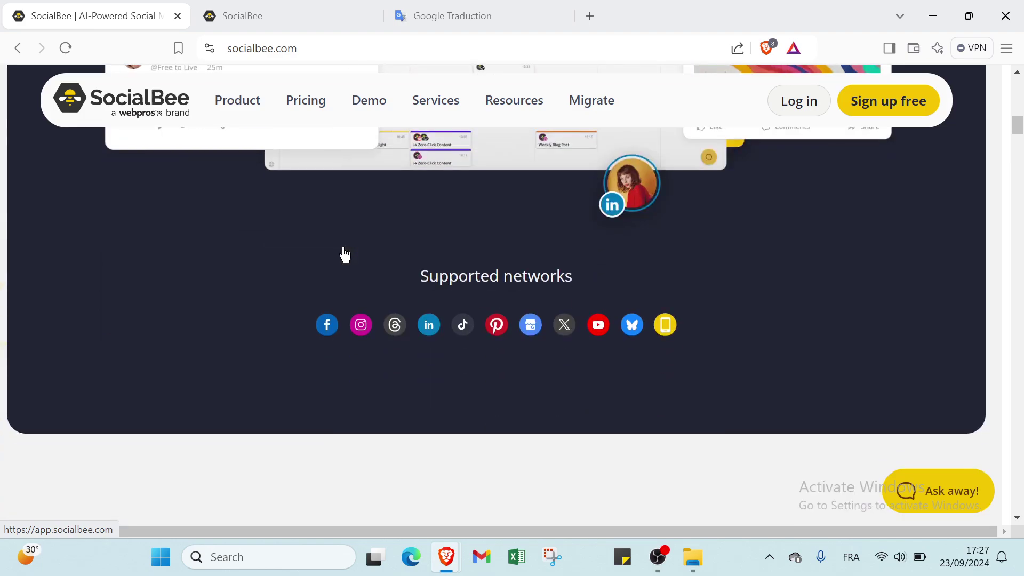
{"action": "scroll", "coordinate": [345, 255], "scroll_direction": "down", "scroll_amount": 4}
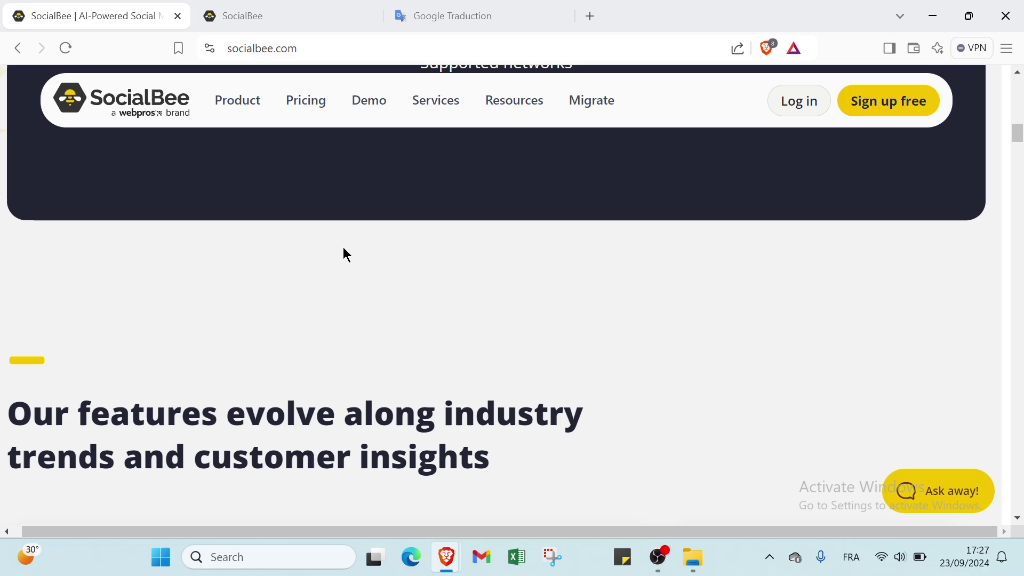
{"action": "scroll", "coordinate": [343, 252], "scroll_direction": "down", "scroll_amount": 1}
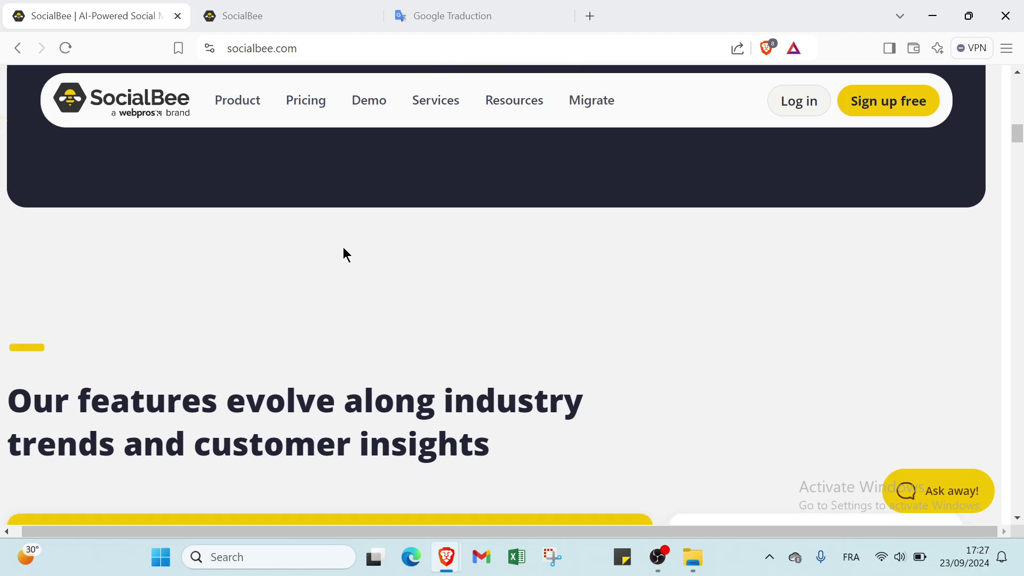
{"action": "scroll", "coordinate": [343, 253], "scroll_direction": "up", "scroll_amount": 10}
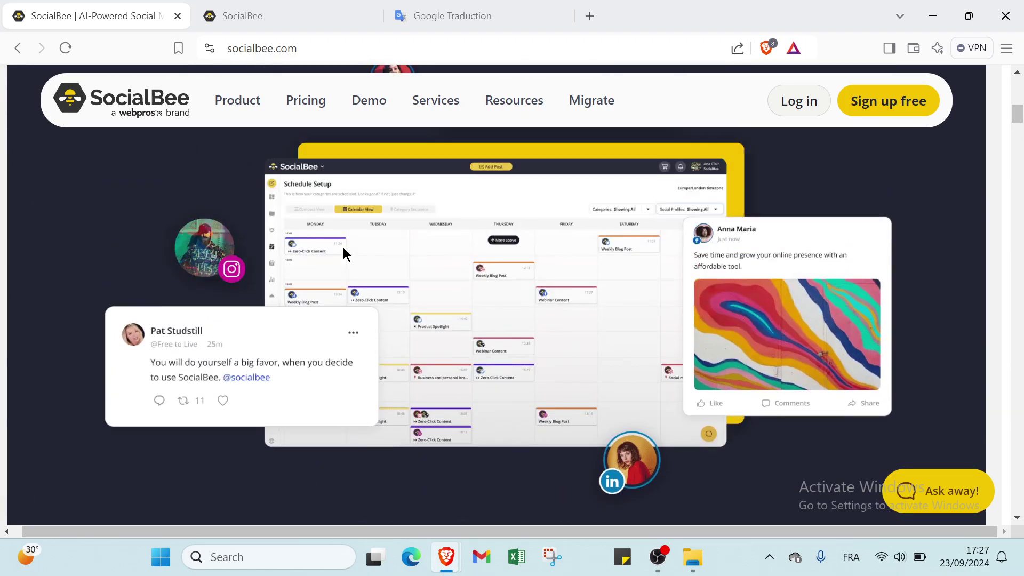
{"action": "scroll", "coordinate": [342, 246], "scroll_direction": "down", "scroll_amount": 3}
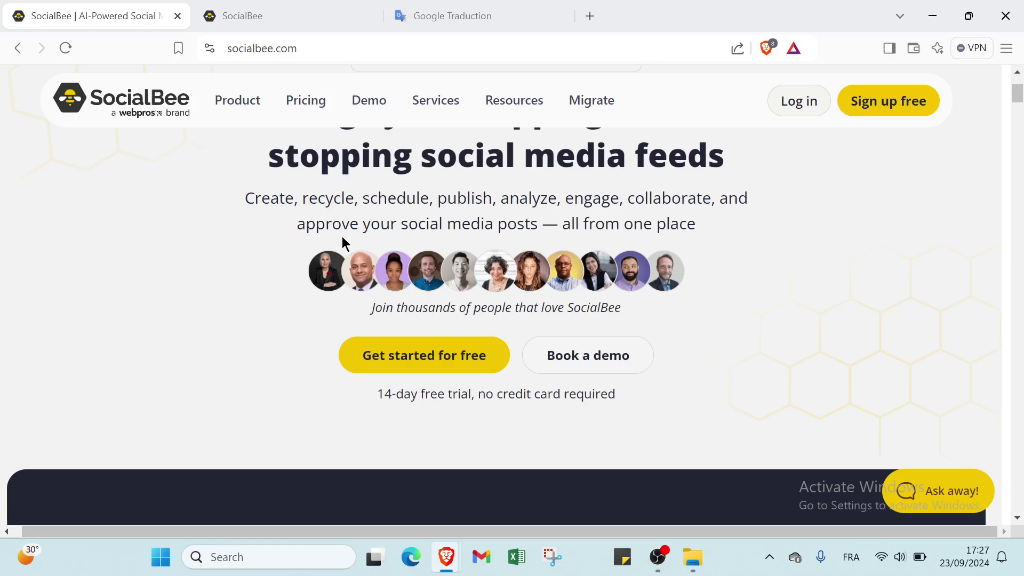
{"action": "scroll", "coordinate": [365, 216], "scroll_direction": "up", "scroll_amount": 3}
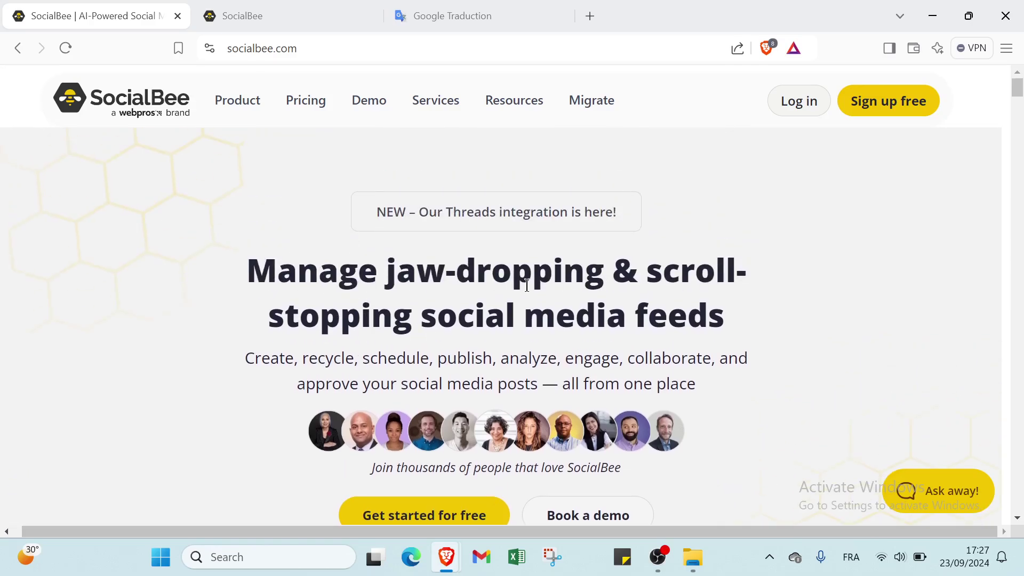
{"action": "scroll", "coordinate": [528, 285], "scroll_direction": "down", "scroll_amount": 20}
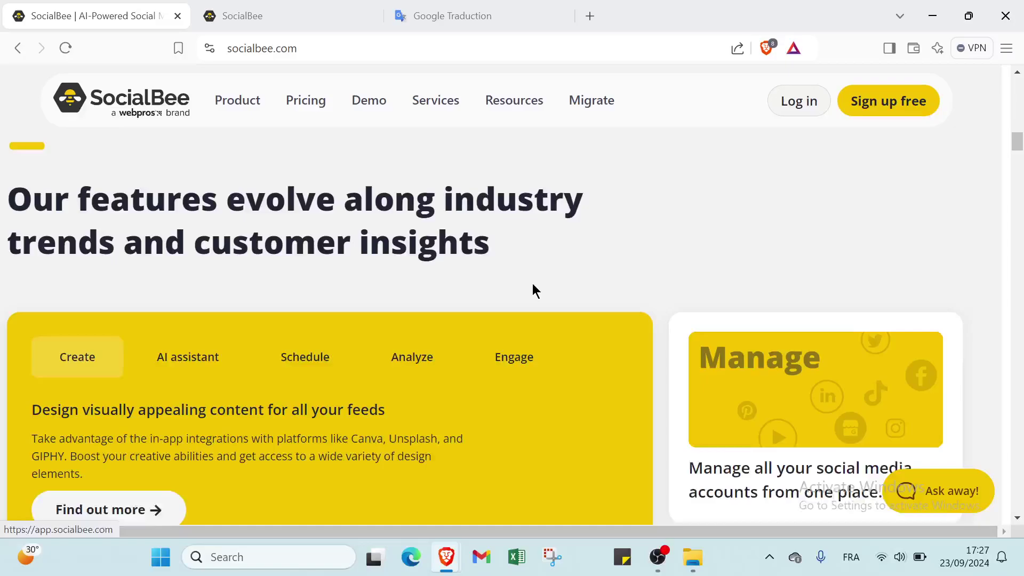
{"action": "scroll", "coordinate": [533, 284], "scroll_direction": "down", "scroll_amount": 20}
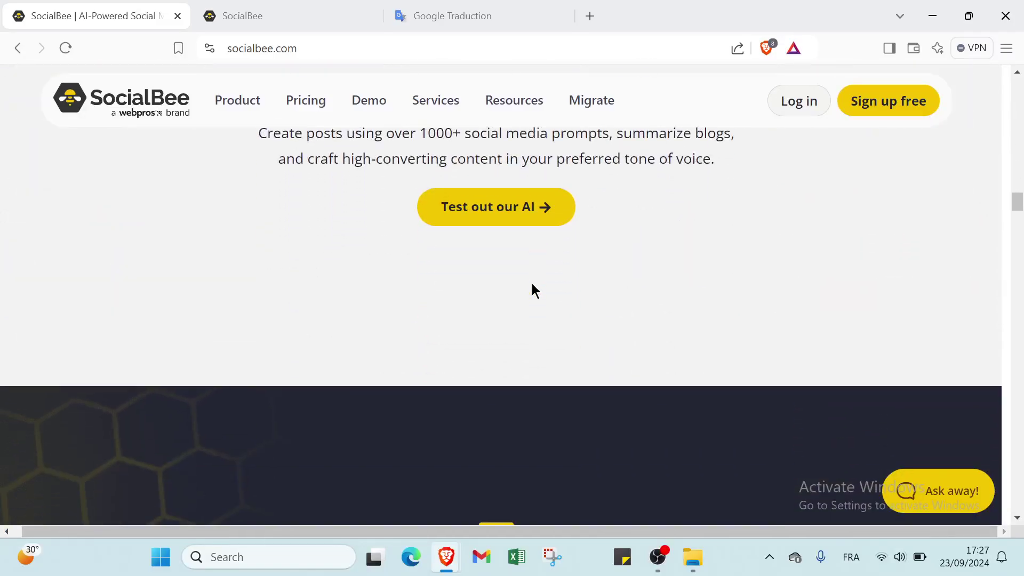
{"action": "scroll", "coordinate": [532, 284], "scroll_direction": "down", "scroll_amount": 15}
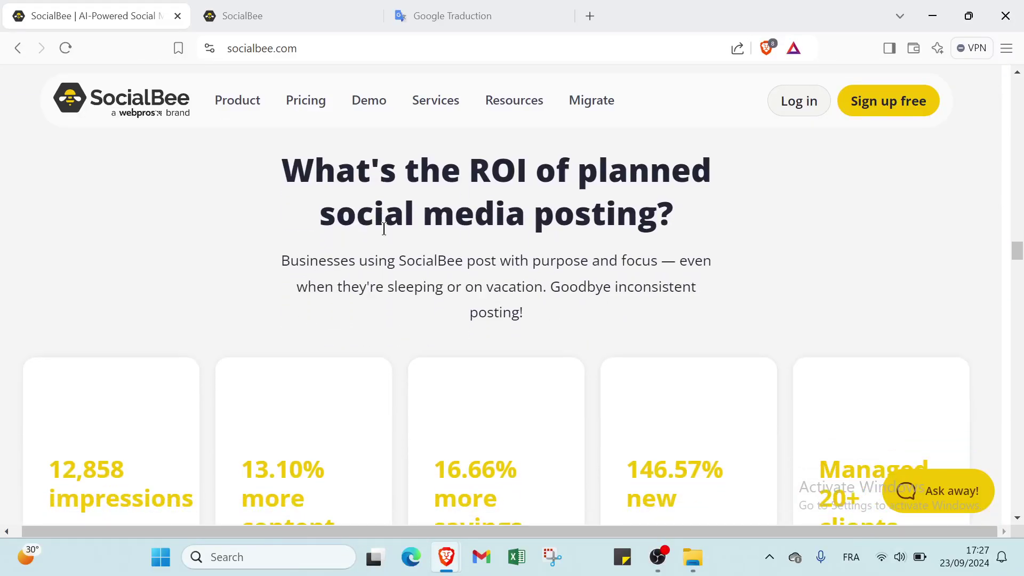
{"action": "scroll", "coordinate": [401, 262], "scroll_direction": "down", "scroll_amount": 10}
{"action": "scroll", "coordinate": [407, 254], "scroll_direction": "up", "scroll_amount": 4}
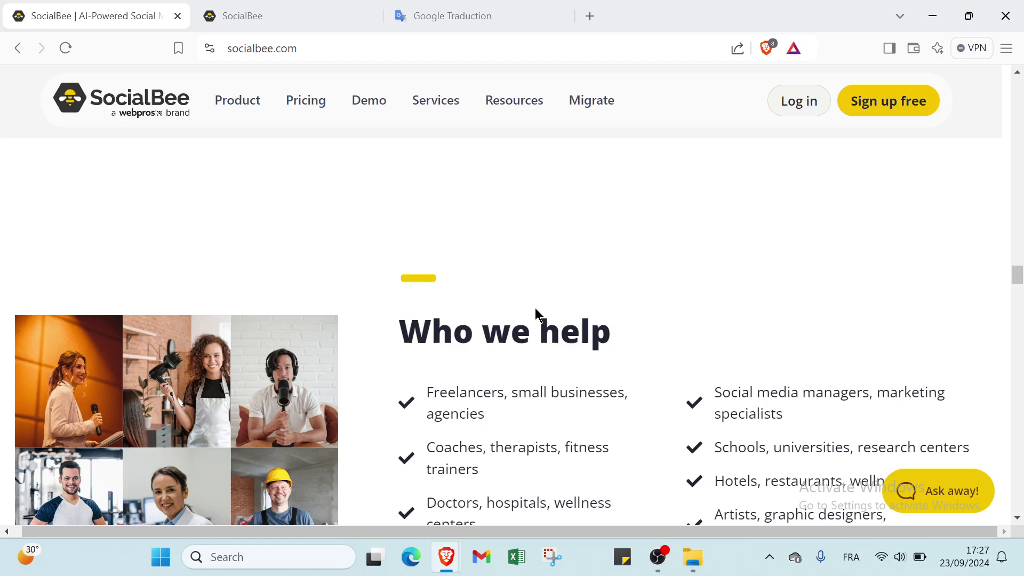
{"action": "scroll", "coordinate": [536, 312], "scroll_direction": "down", "scroll_amount": 1}
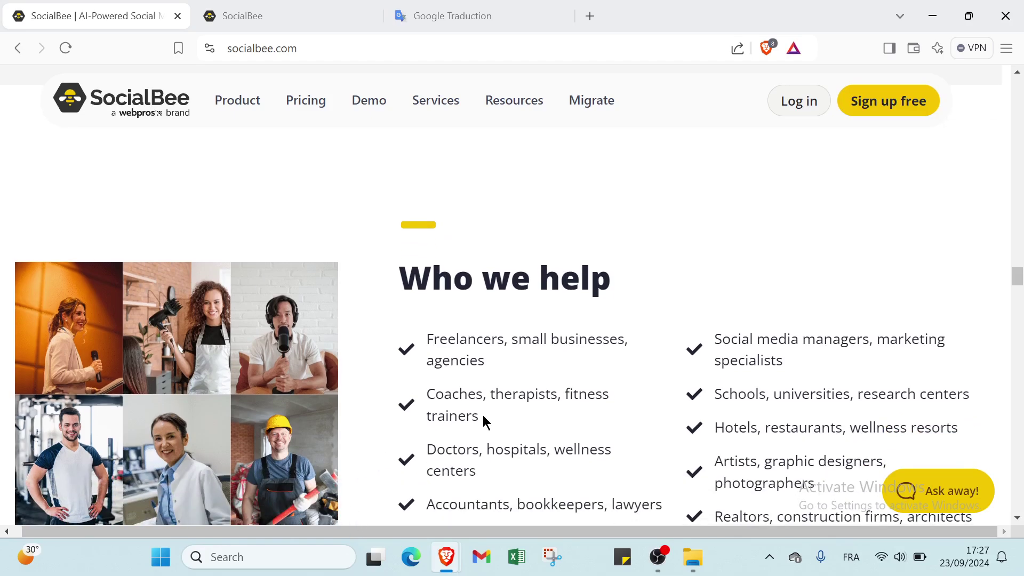
{"action": "scroll", "coordinate": [533, 346], "scroll_direction": "down", "scroll_amount": 1}
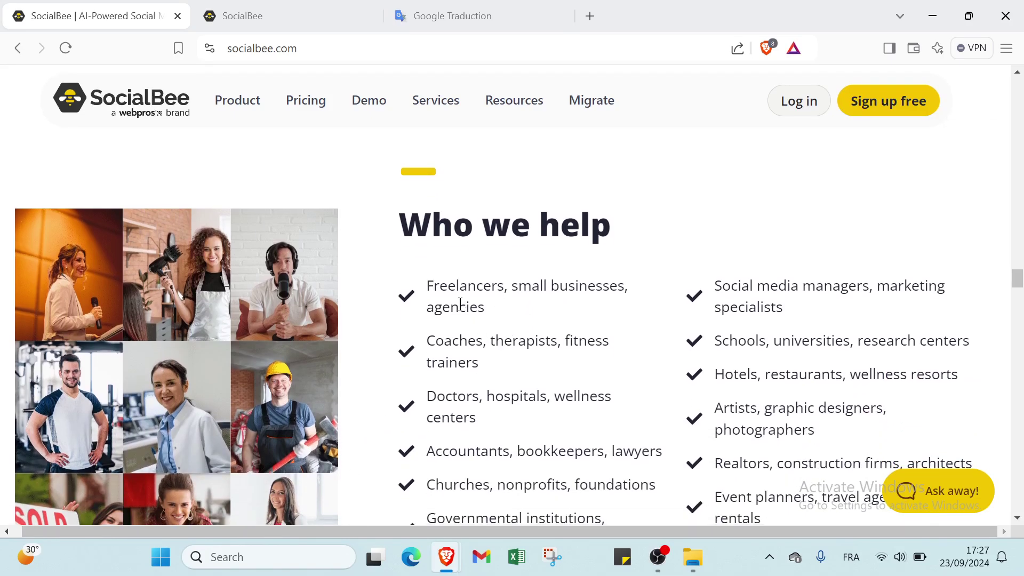
{"action": "scroll", "coordinate": [464, 336], "scroll_direction": "down", "scroll_amount": 1}
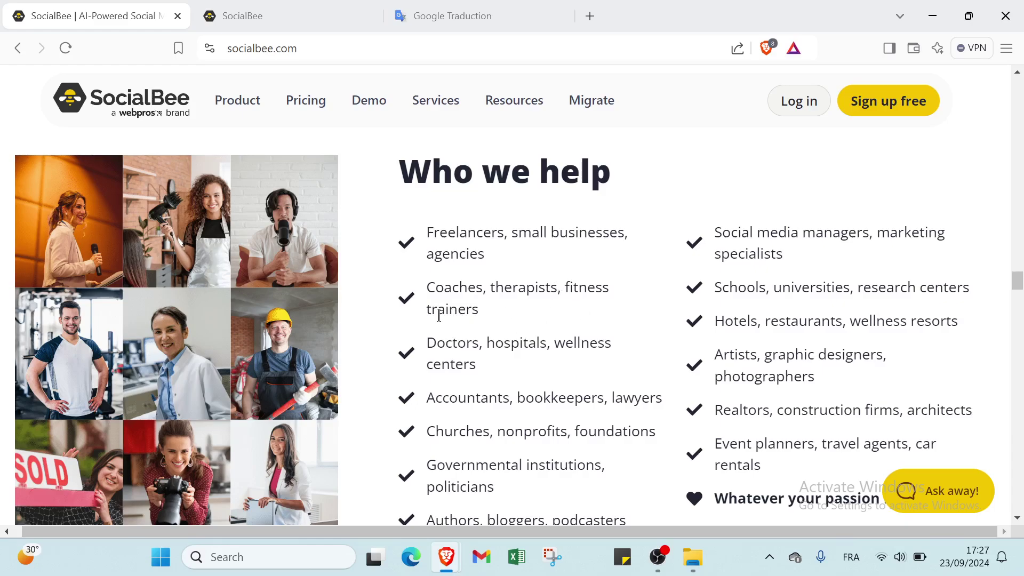
{"action": "scroll", "coordinate": [438, 316], "scroll_direction": "down", "scroll_amount": 3}
{"action": "scroll", "coordinate": [448, 280], "scroll_direction": "up", "scroll_amount": 2}
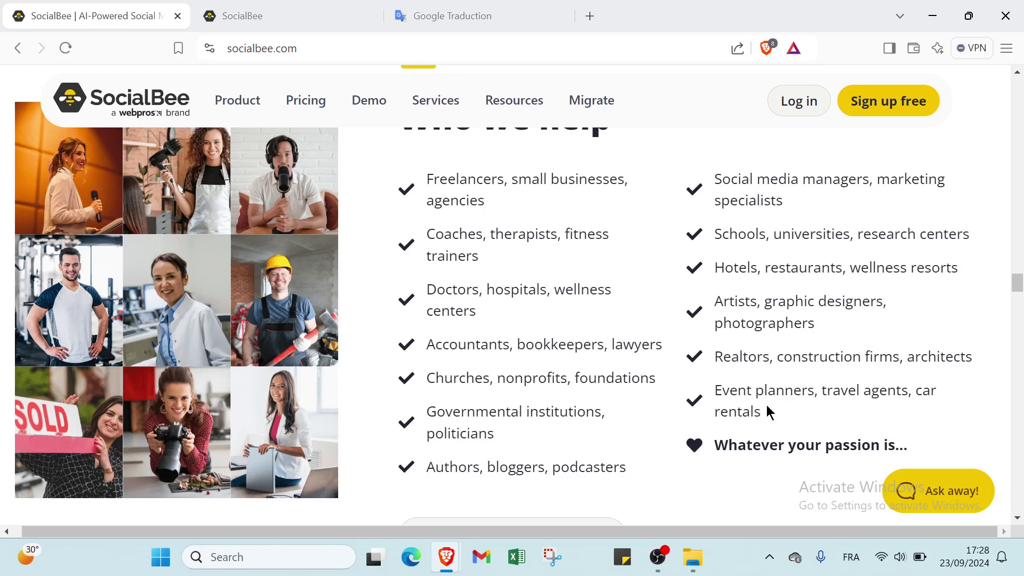
{"action": "scroll", "coordinate": [790, 379], "scroll_direction": "down", "scroll_amount": 10}
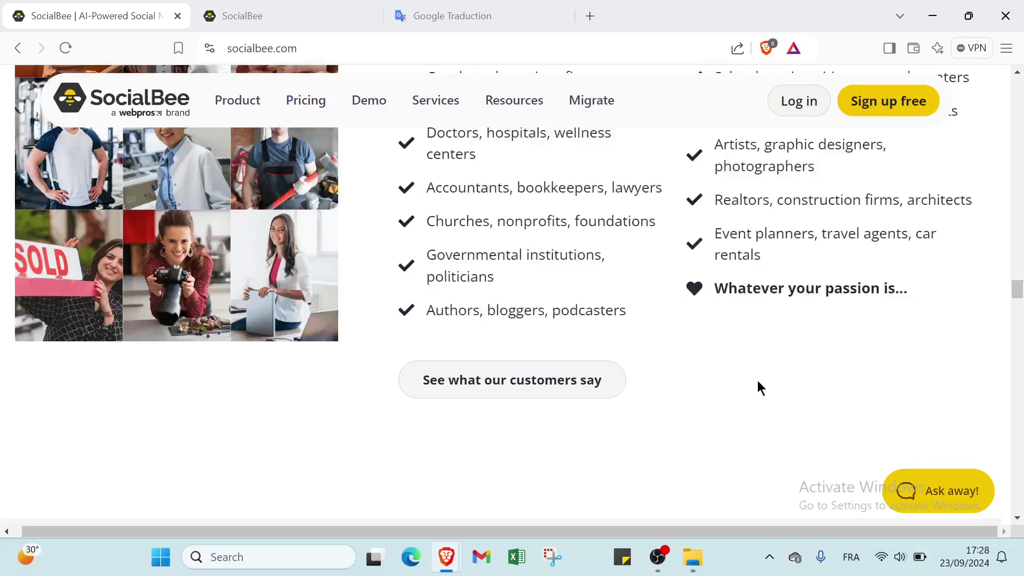
{"action": "scroll", "coordinate": [613, 380], "scroll_direction": "up", "scroll_amount": 15}
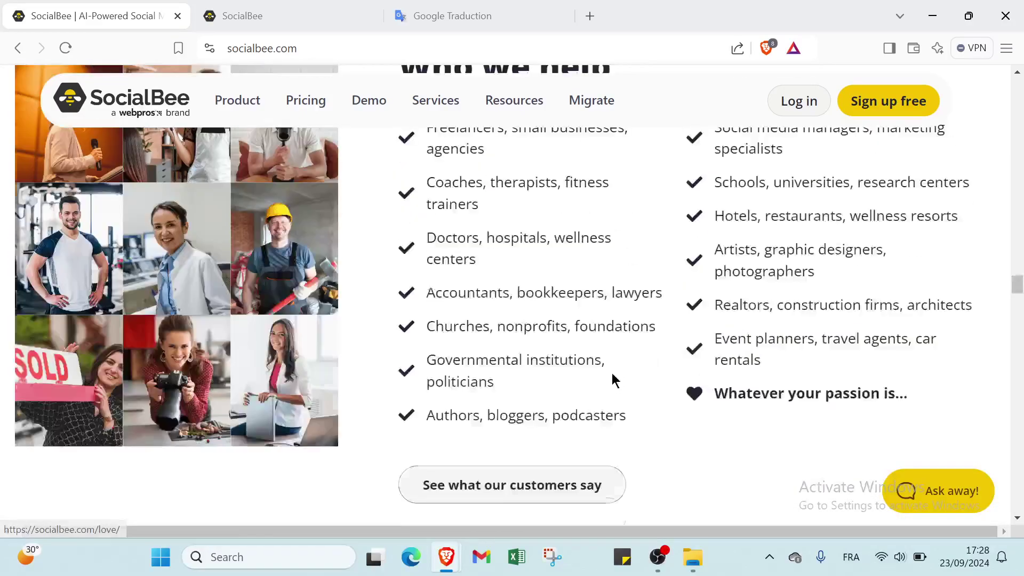
{"action": "scroll", "coordinate": [612, 370], "scroll_direction": "up", "scroll_amount": 15}
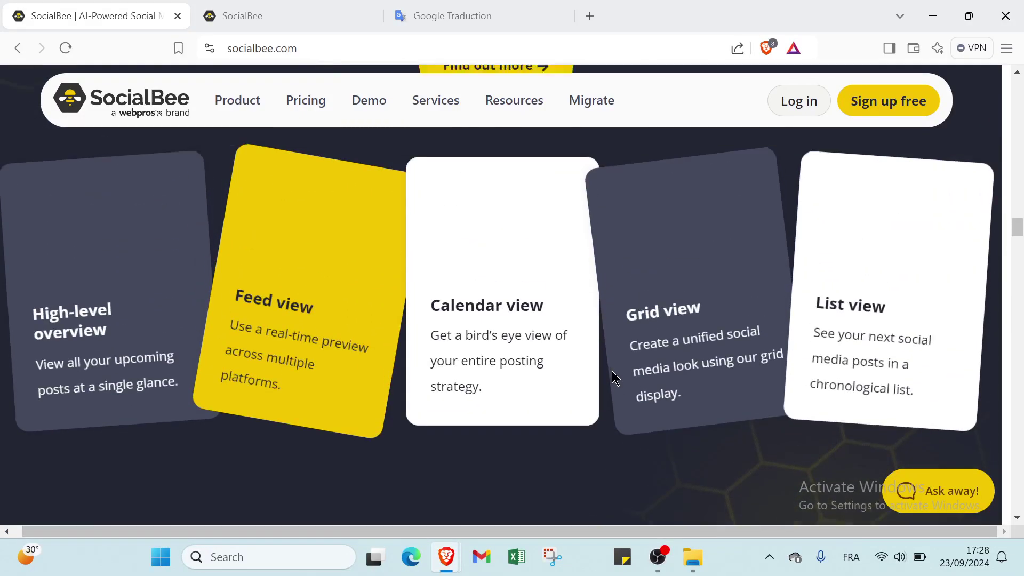
{"action": "scroll", "coordinate": [612, 370], "scroll_direction": "up", "scroll_amount": 10}
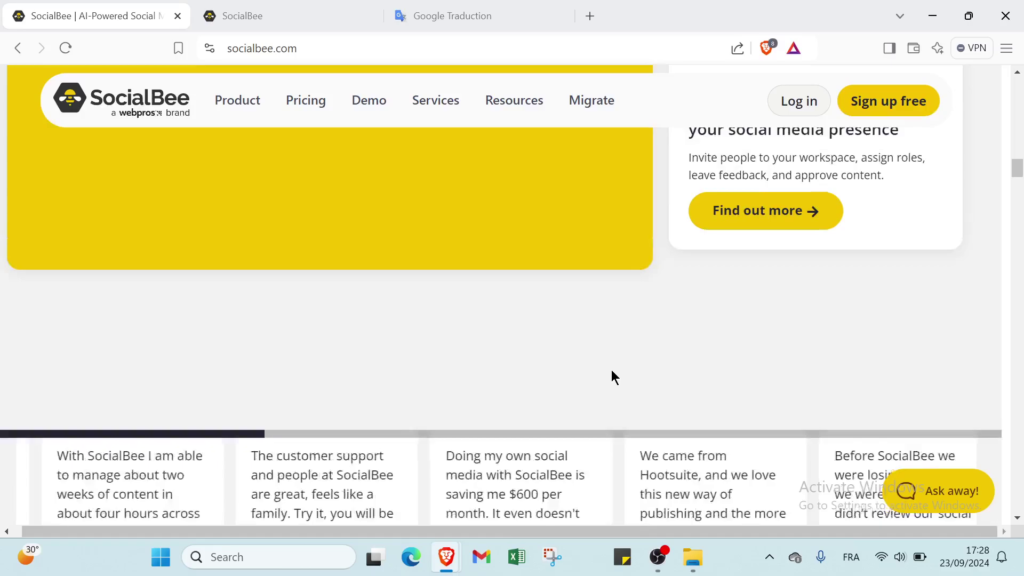
{"action": "scroll", "coordinate": [625, 357], "scroll_direction": "up", "scroll_amount": 8}
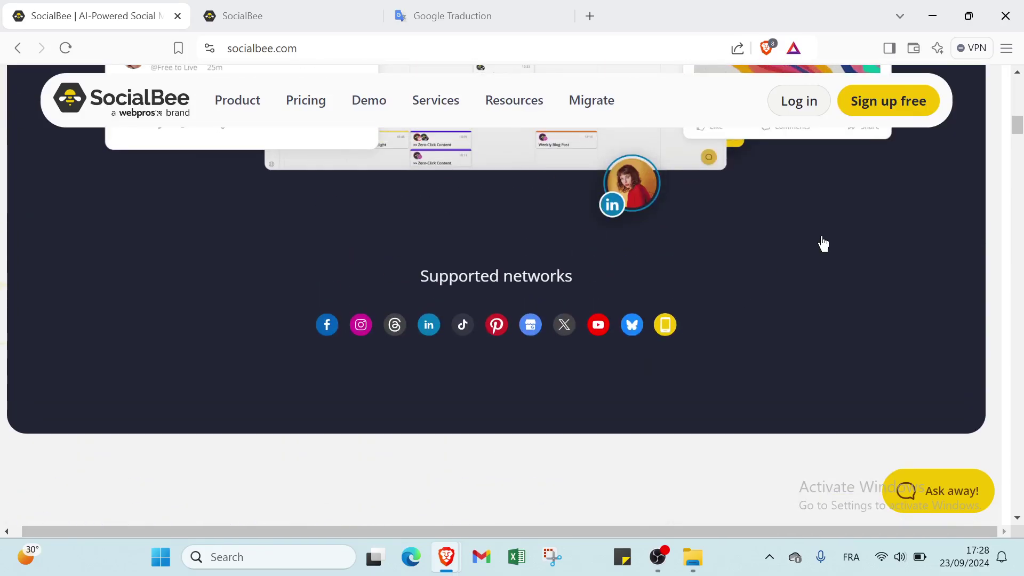
{"action": "scroll", "coordinate": [587, 331], "scroll_direction": "down", "scroll_amount": 10}
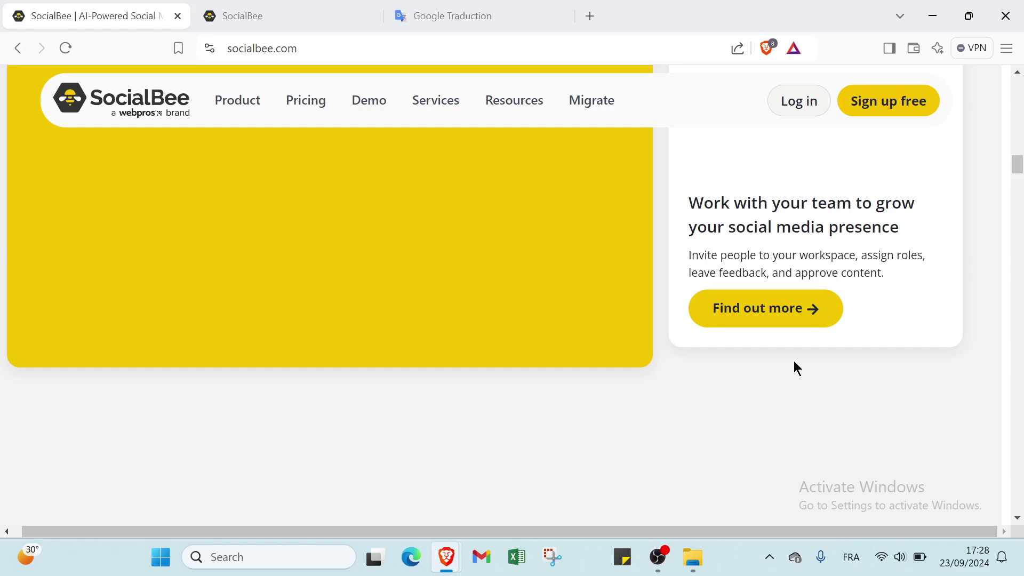
{"action": "scroll", "coordinate": [666, 427], "scroll_direction": "down", "scroll_amount": 8}
{"action": "scroll", "coordinate": [533, 408], "scroll_direction": "up", "scroll_amount": 4}
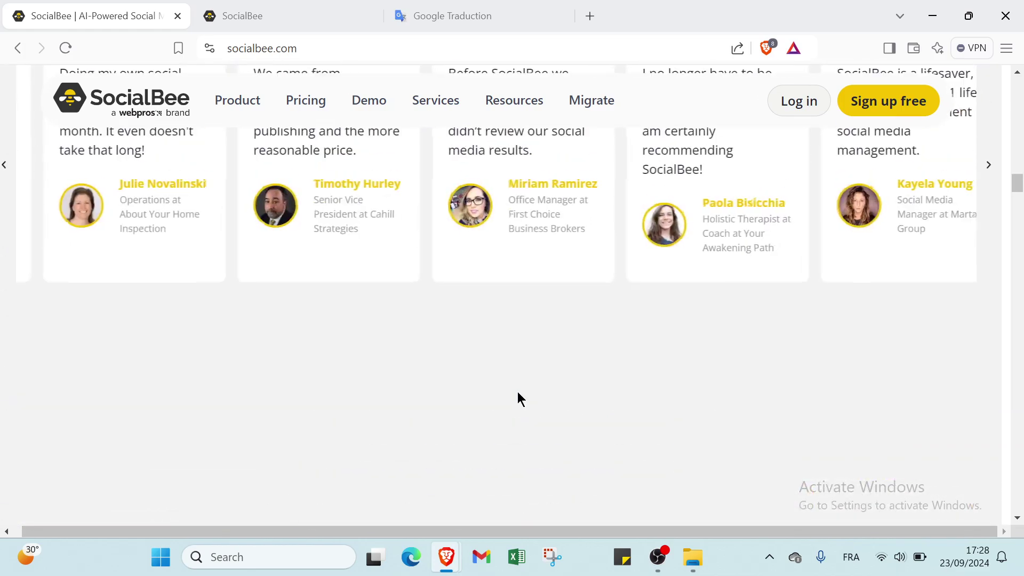
{"action": "scroll", "coordinate": [517, 391], "scroll_direction": "up", "scroll_amount": 15}
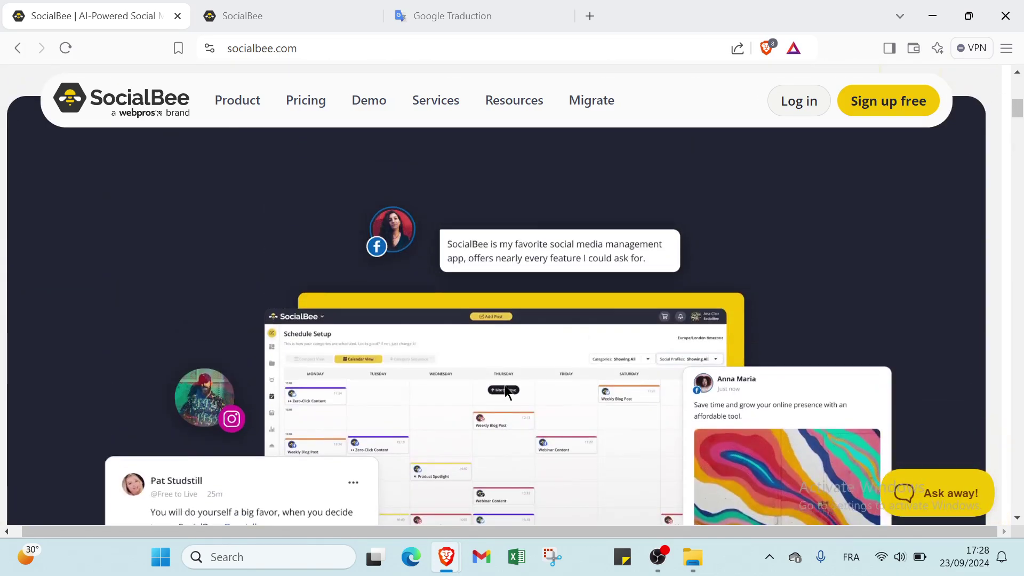
{"action": "scroll", "coordinate": [504, 385], "scroll_direction": "up", "scroll_amount": 5}
Start the free sign-up, then return to and reload the homepage, closing the app page.
{"action": "left_click", "coordinate": [433, 471]}
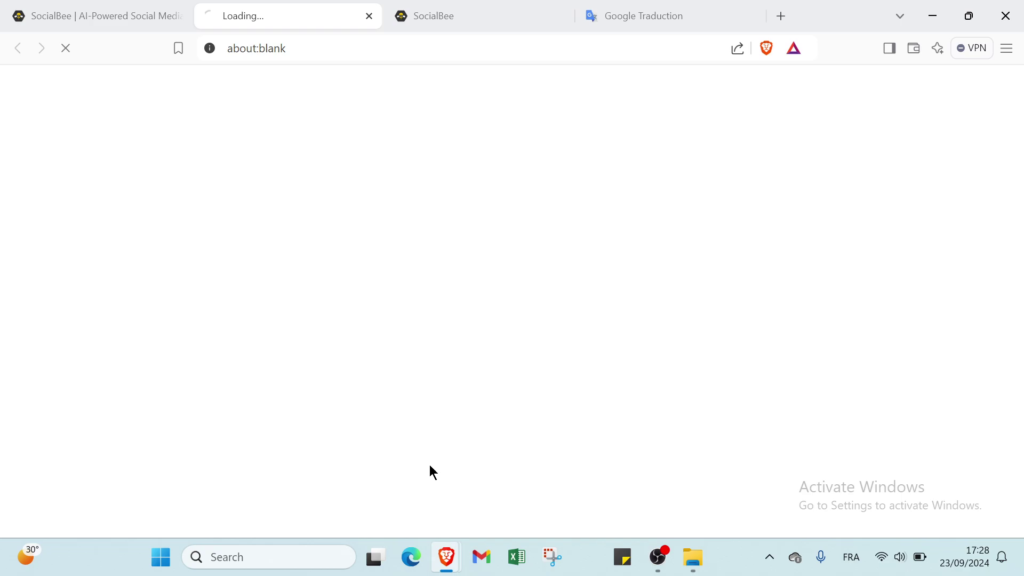
{"action": "left_click", "coordinate": [131, 8]}
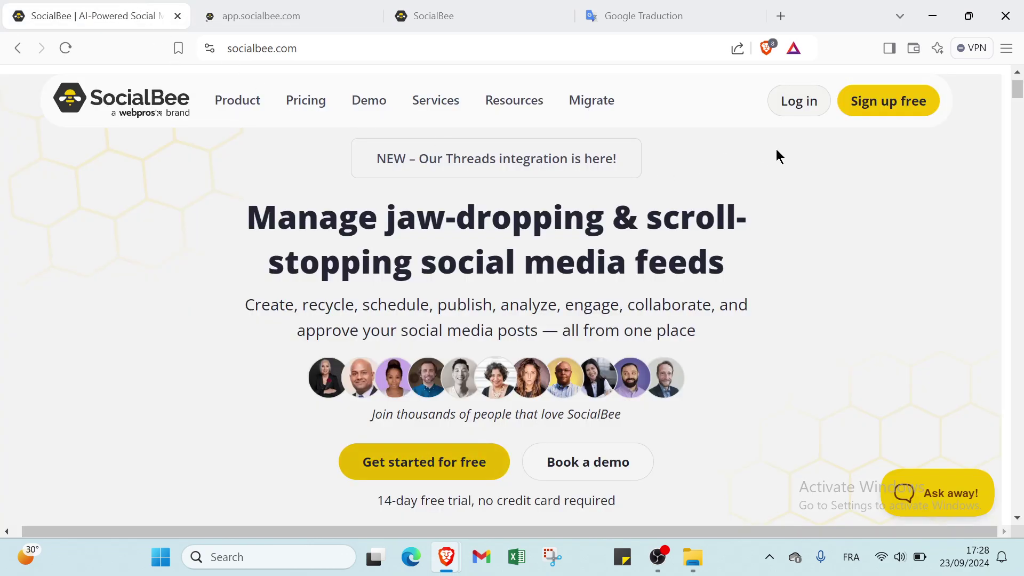
{"action": "left_click", "coordinate": [874, 101]}
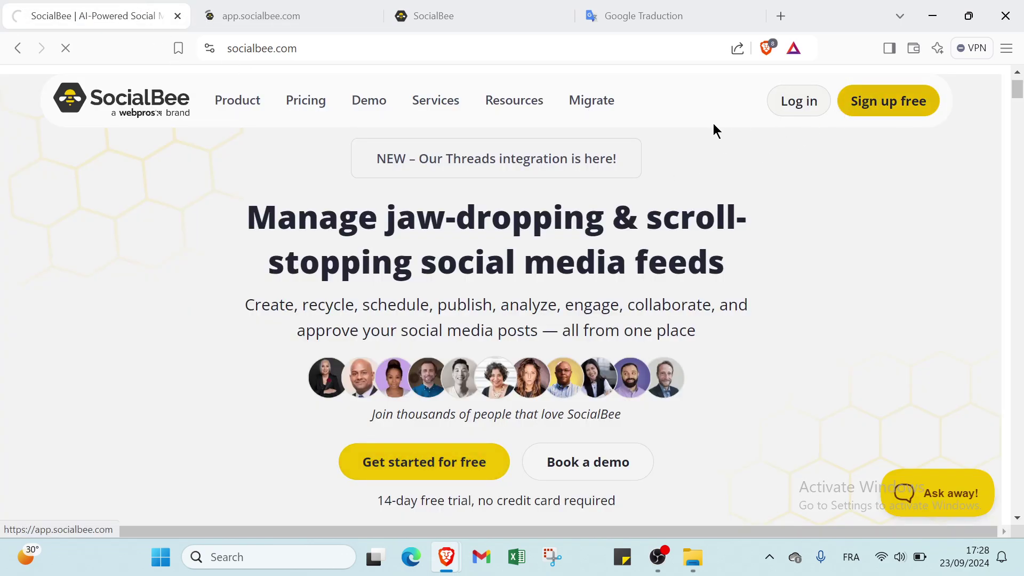
{"action": "left_click", "coordinate": [368, 16]}
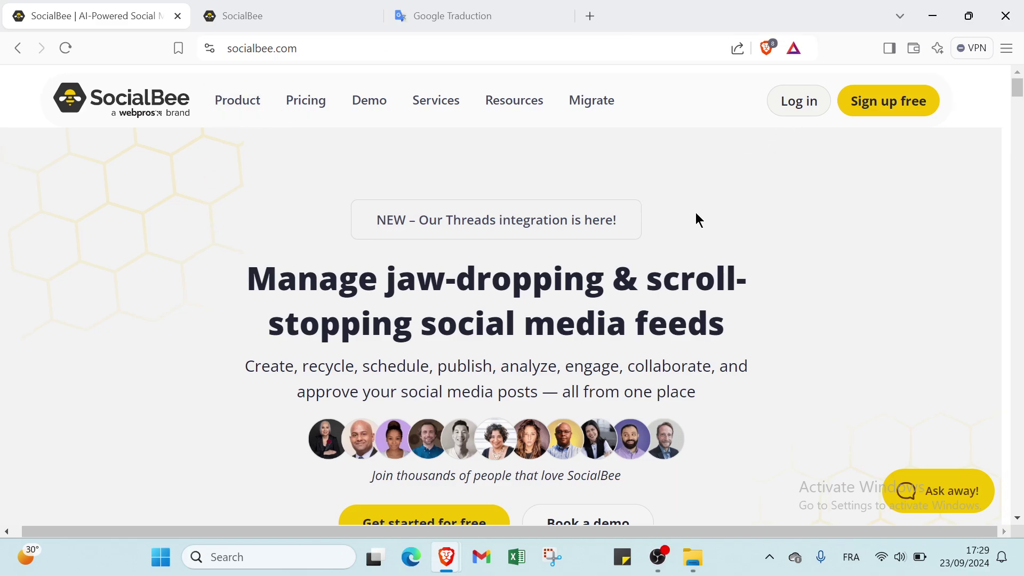
Switch to the app.socialbee.com tab showing the dashboard with its 25% checklist.
{"action": "scroll", "coordinate": [695, 213], "scroll_direction": "down", "scroll_amount": 1}
{"action": "scroll", "coordinate": [713, 239], "scroll_direction": "up", "scroll_amount": 1}
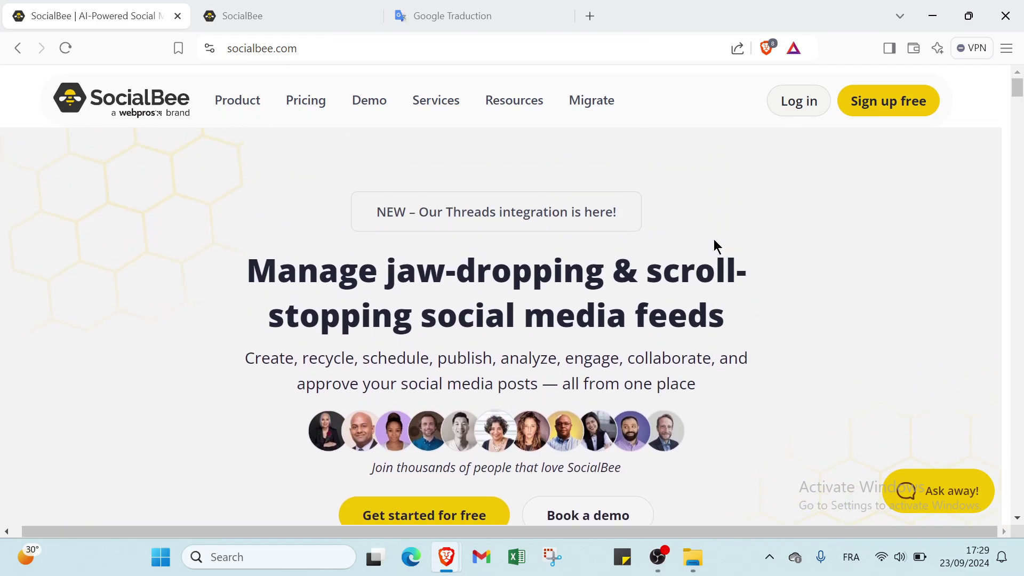
{"action": "left_click", "coordinate": [291, 8]}
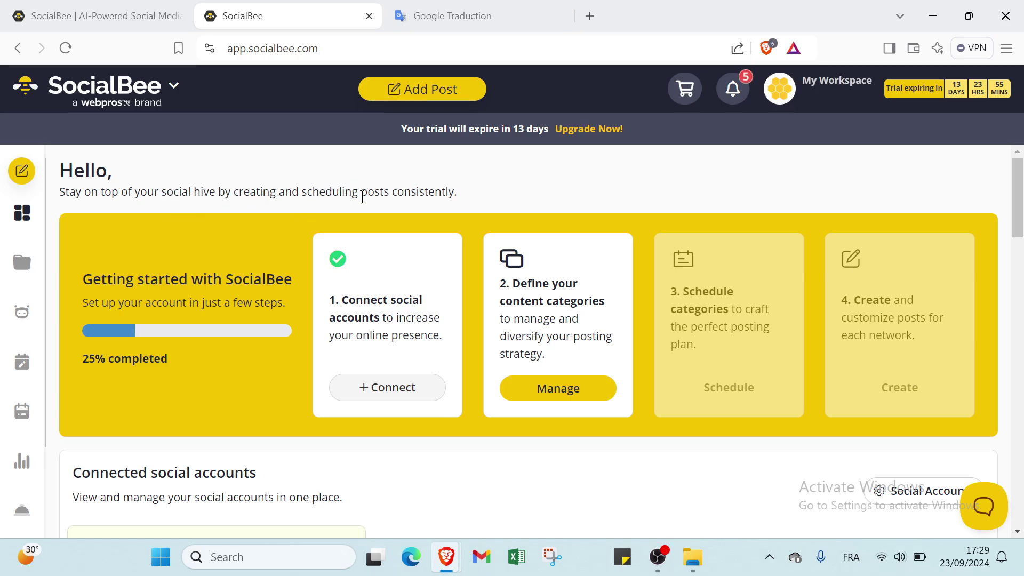
{"action": "scroll", "coordinate": [411, 229], "scroll_direction": "down", "scroll_amount": 1}
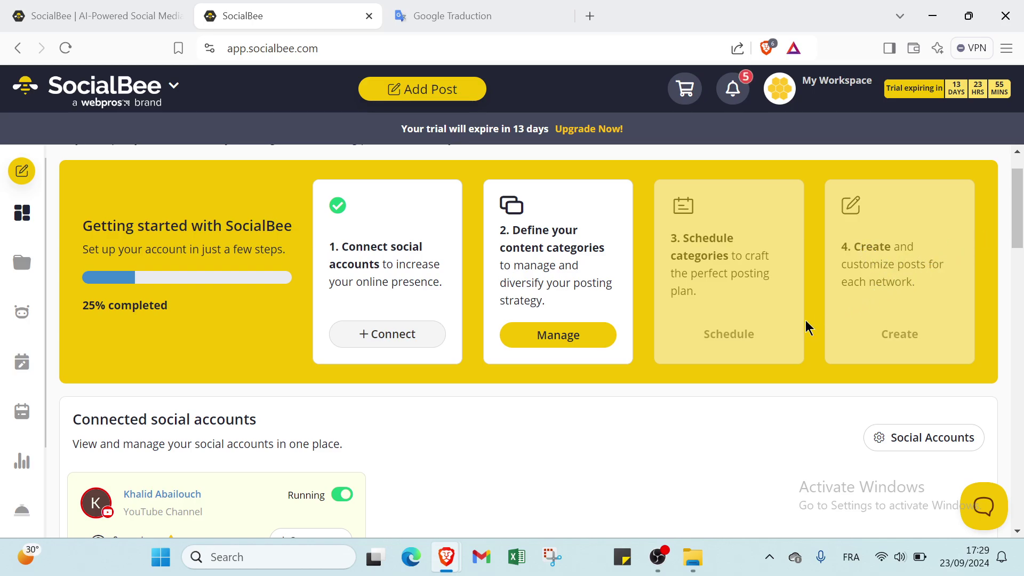
{"action": "scroll", "coordinate": [581, 331], "scroll_direction": "down", "scroll_amount": 5}
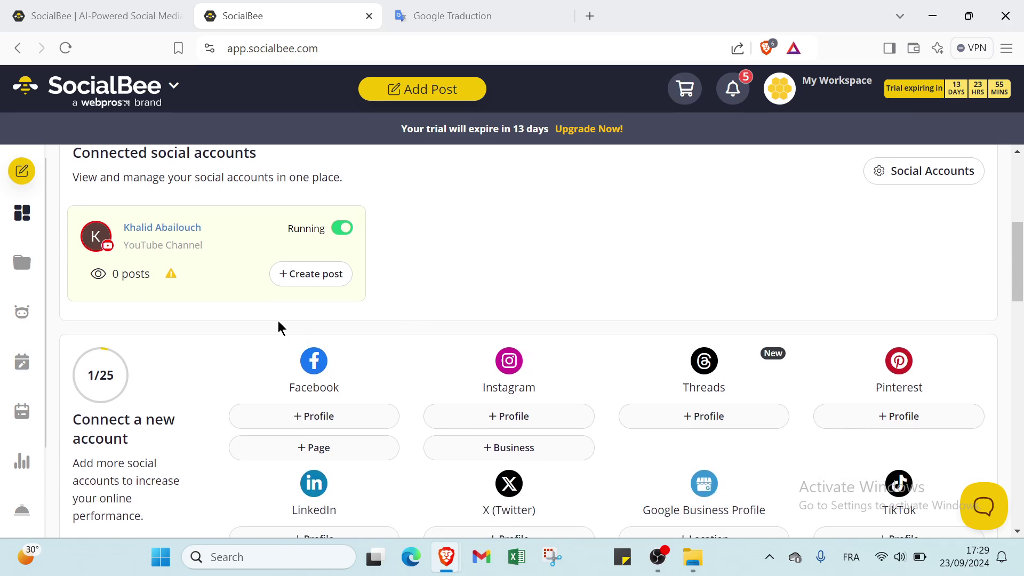
{"action": "scroll", "coordinate": [261, 317], "scroll_direction": "up", "scroll_amount": 1}
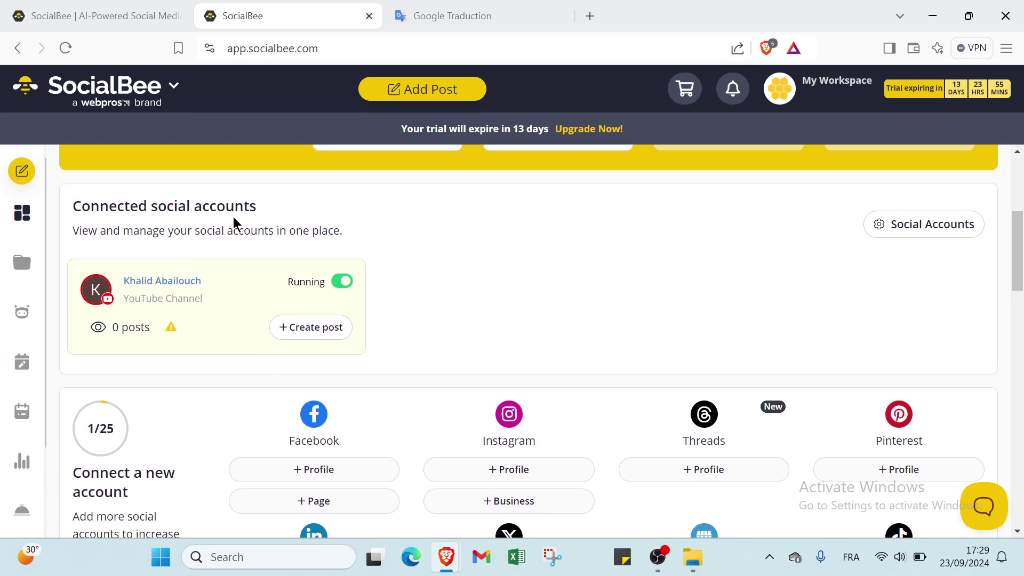
{"action": "scroll", "coordinate": [137, 229], "scroll_direction": "down", "scroll_amount": 6}
{"action": "scroll", "coordinate": [128, 288], "scroll_direction": "up", "scroll_amount": 4}
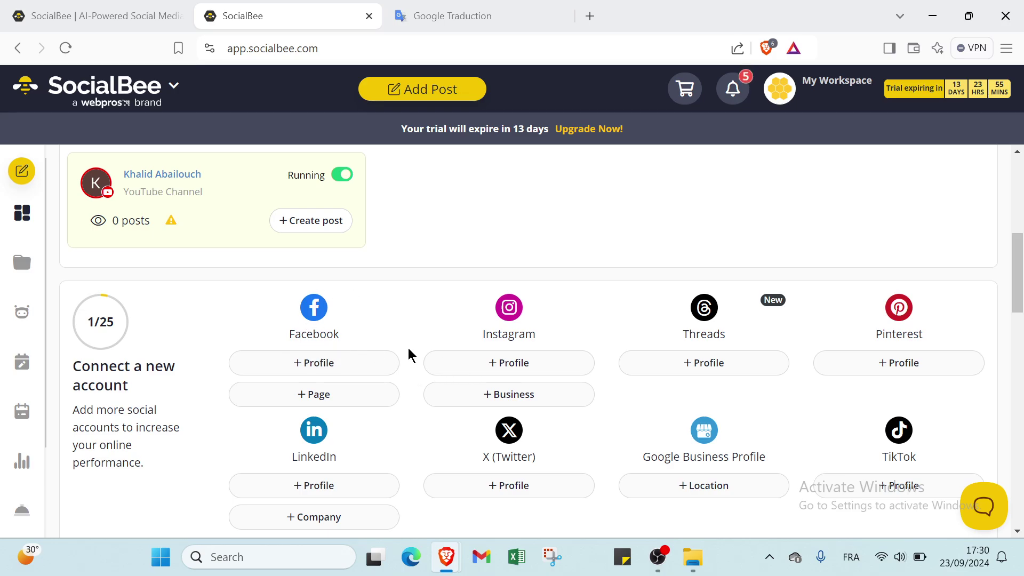
{"action": "scroll", "coordinate": [491, 341], "scroll_direction": "down", "scroll_amount": 2}
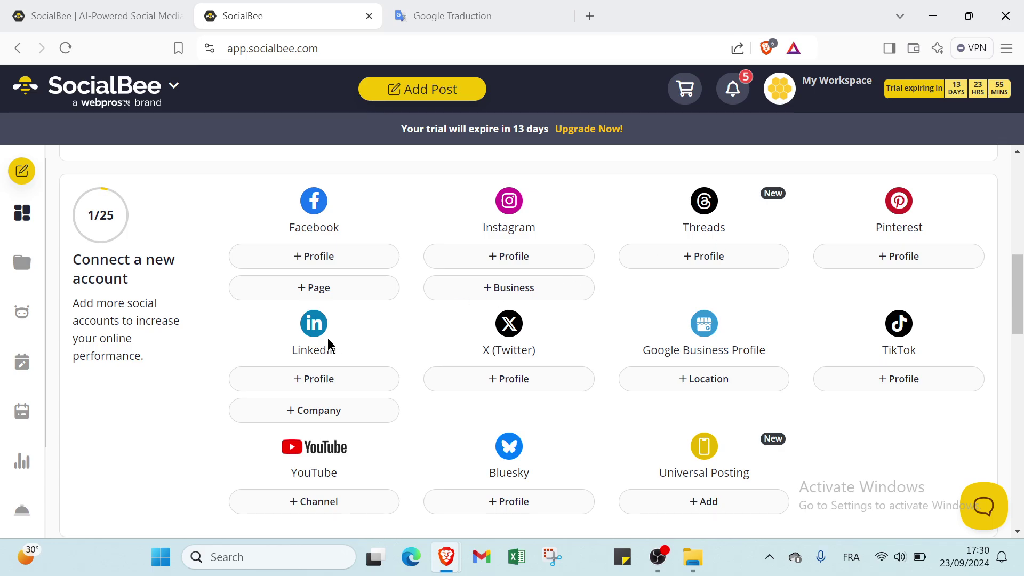
{"action": "scroll", "coordinate": [509, 384], "scroll_direction": "down", "scroll_amount": 1}
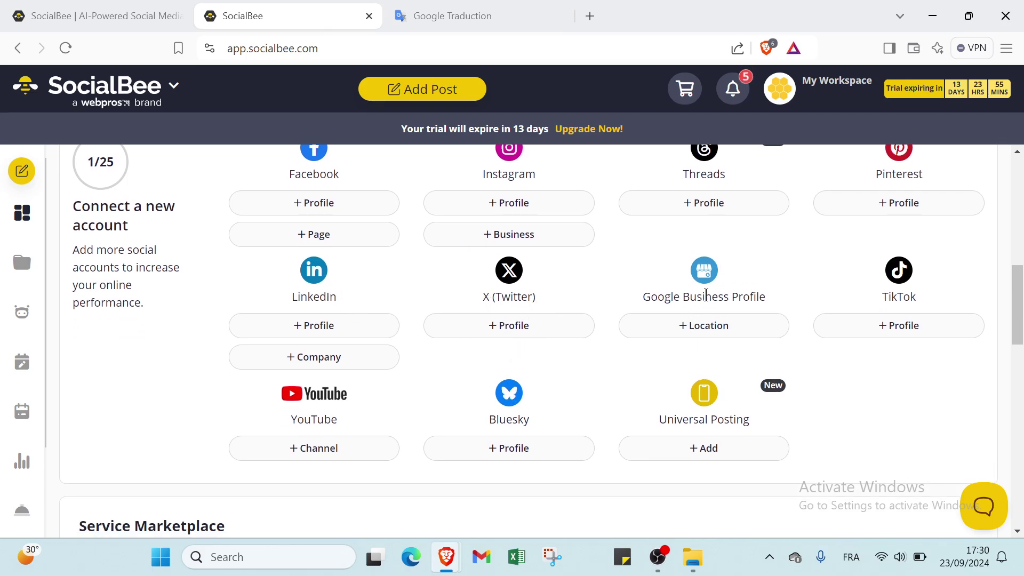
{"action": "scroll", "coordinate": [408, 416], "scroll_direction": "down", "scroll_amount": 1}
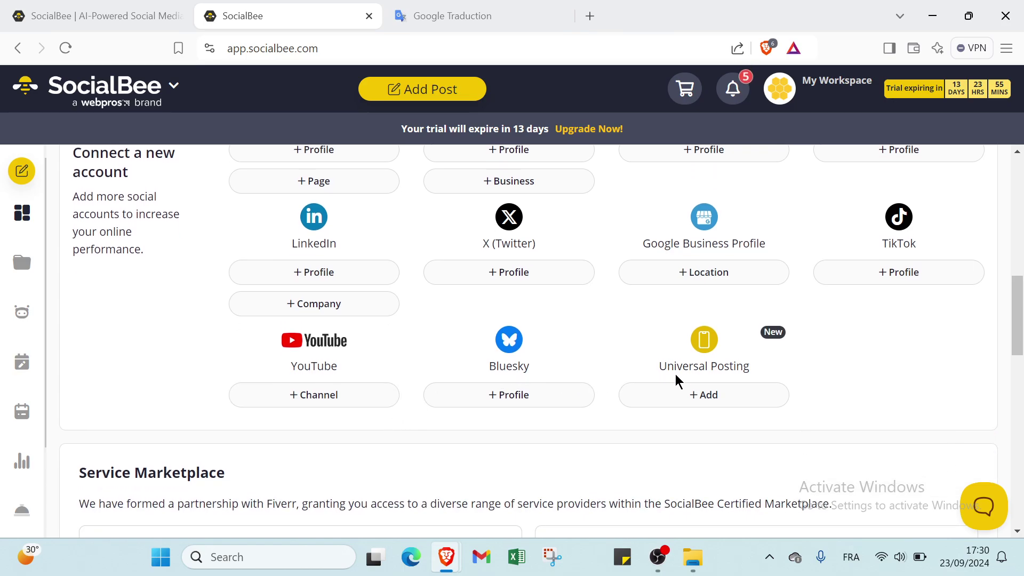
{"action": "scroll", "coordinate": [696, 379], "scroll_direction": "down", "scroll_amount": 4}
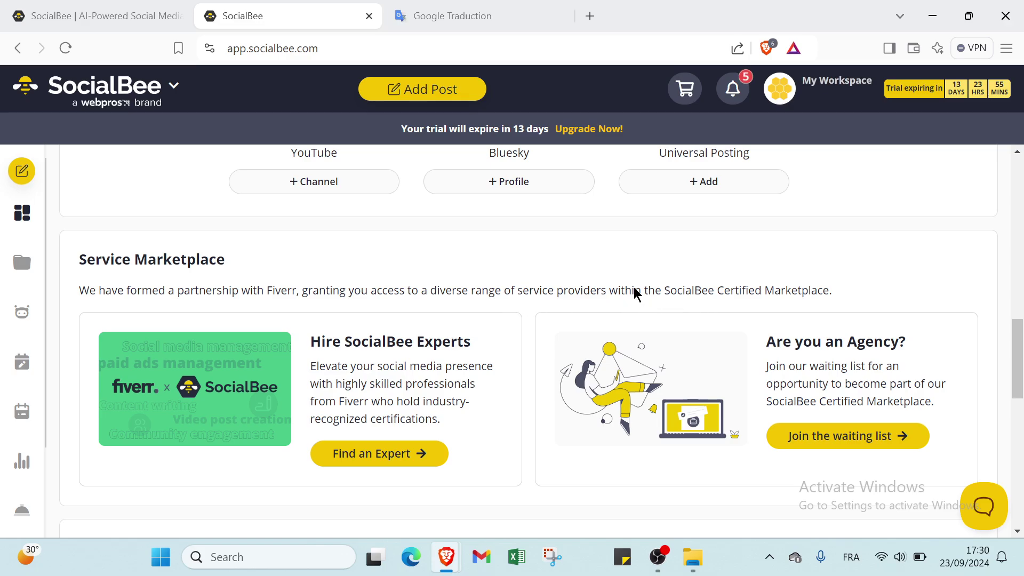
{"action": "scroll", "coordinate": [408, 326], "scroll_direction": "down", "scroll_amount": 10}
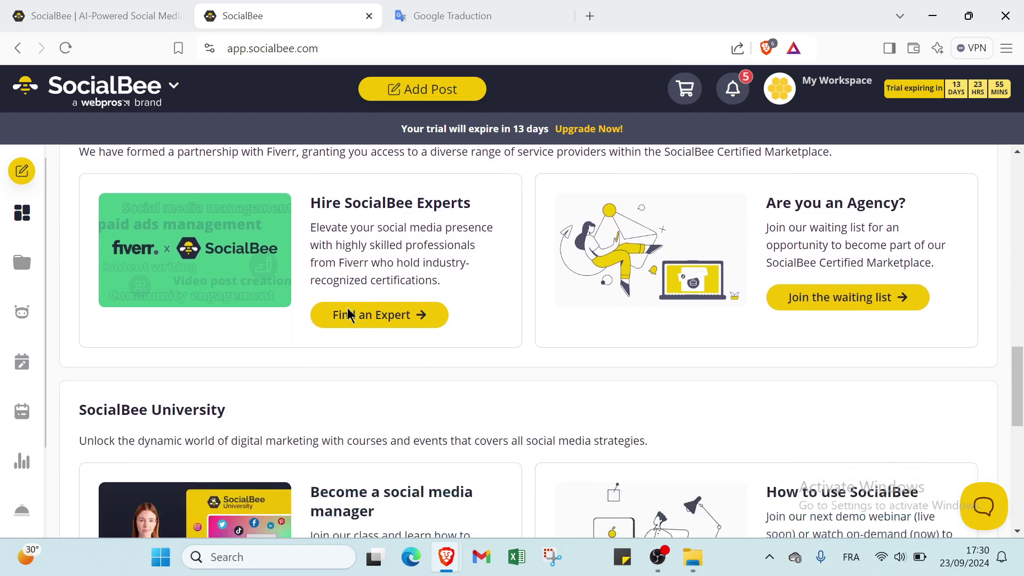
{"action": "scroll", "coordinate": [348, 313], "scroll_direction": "up", "scroll_amount": 5}
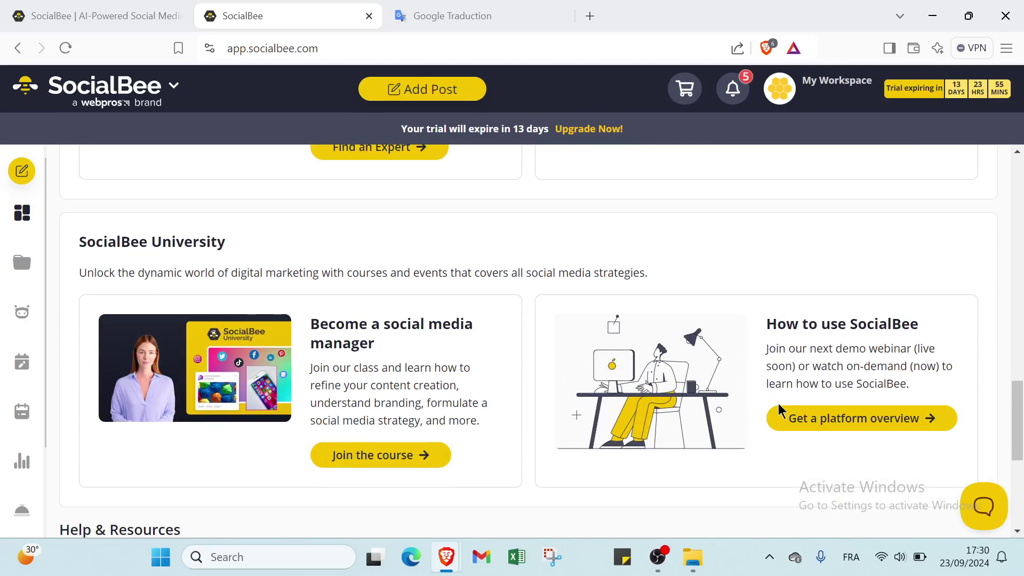
{"action": "scroll", "coordinate": [778, 403], "scroll_direction": "up", "scroll_amount": 8}
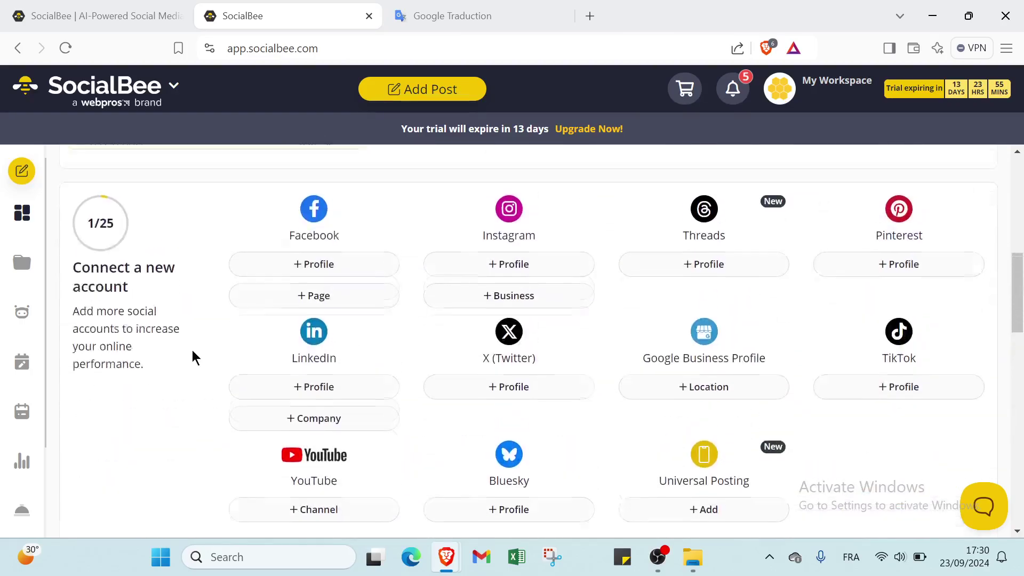
{"action": "scroll", "coordinate": [193, 351], "scroll_direction": "up", "scroll_amount": 10}
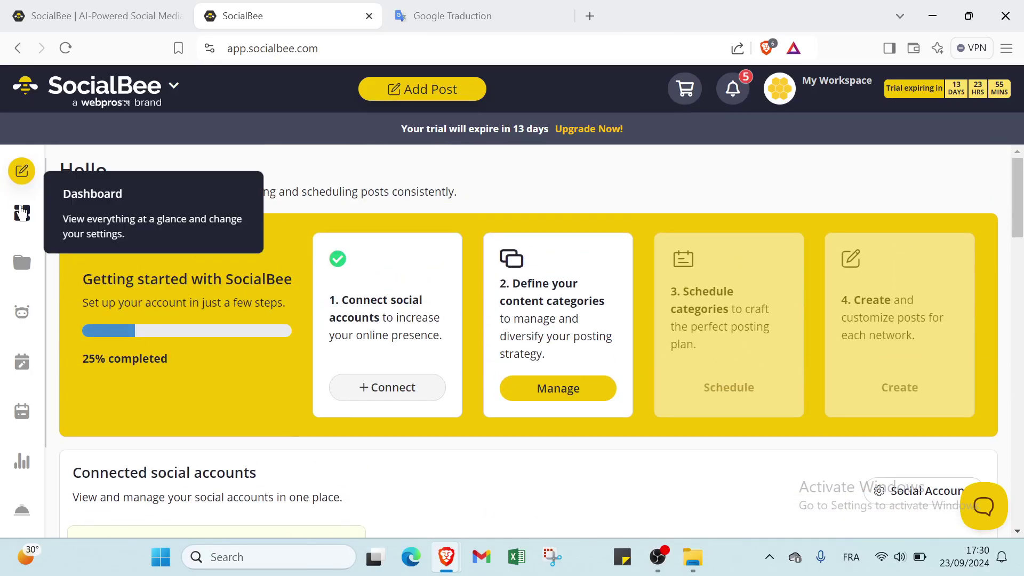
Visit the Add social accounts page, then go back Home to the 50% checklist.
{"action": "left_click", "coordinate": [15, 266]}
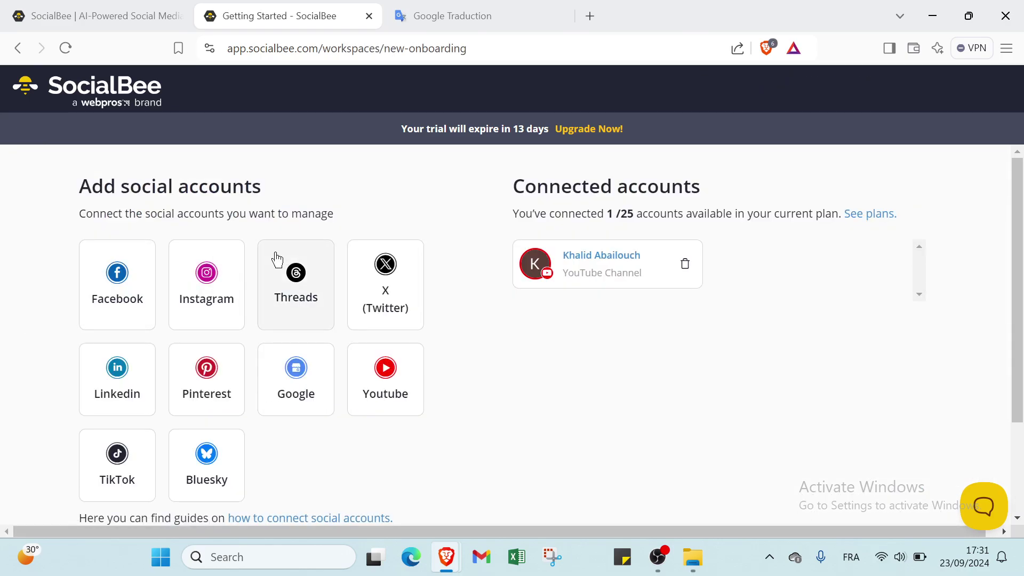
{"action": "scroll", "coordinate": [655, 318], "scroll_direction": "down", "scroll_amount": 3}
{"action": "scroll", "coordinate": [631, 341], "scroll_direction": "up", "scroll_amount": 3}
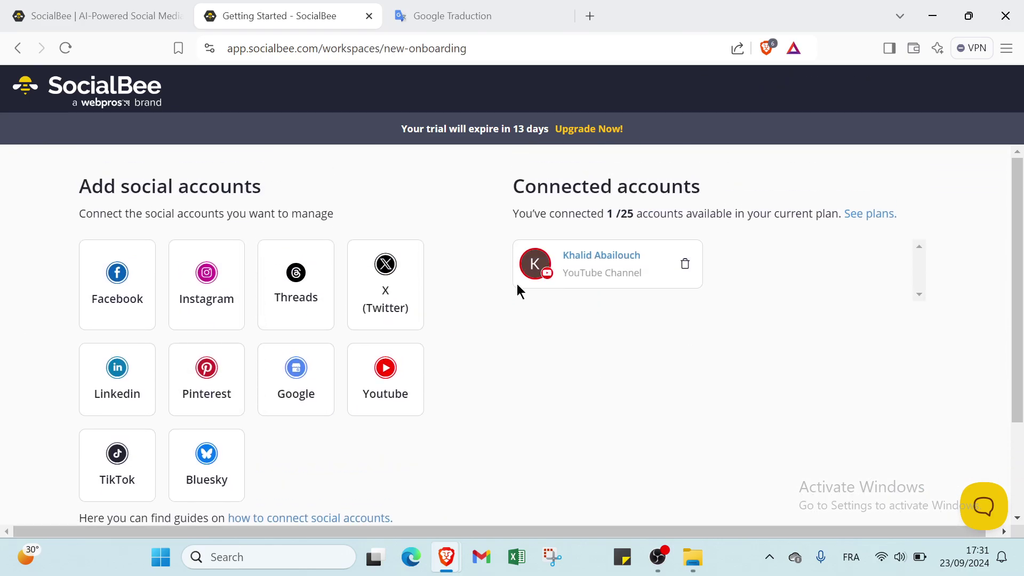
{"action": "left_click", "coordinate": [18, 48]}
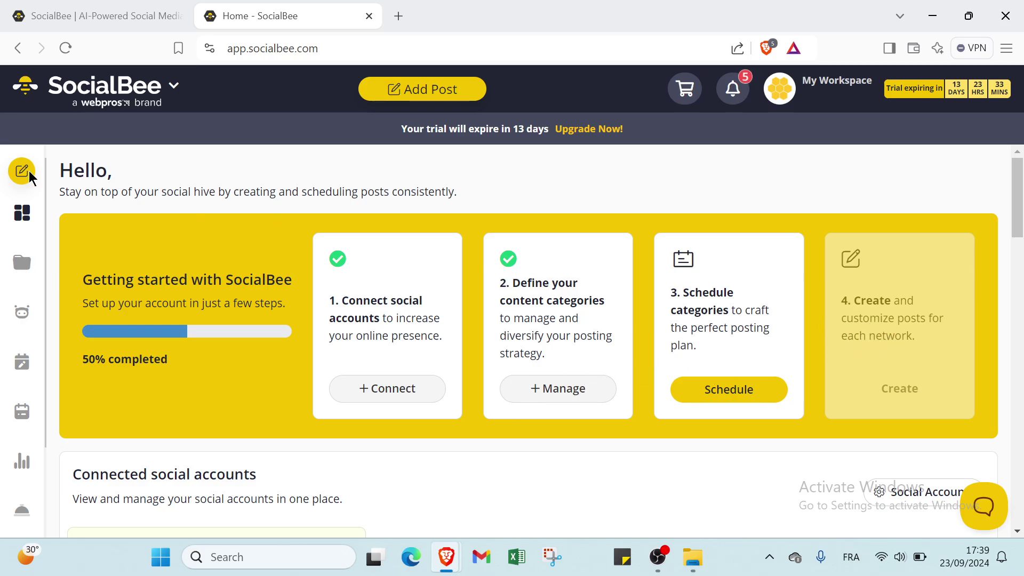
Open the Content categories page and cancel the Create your category form without saving.
{"action": "left_click", "coordinate": [24, 263]}
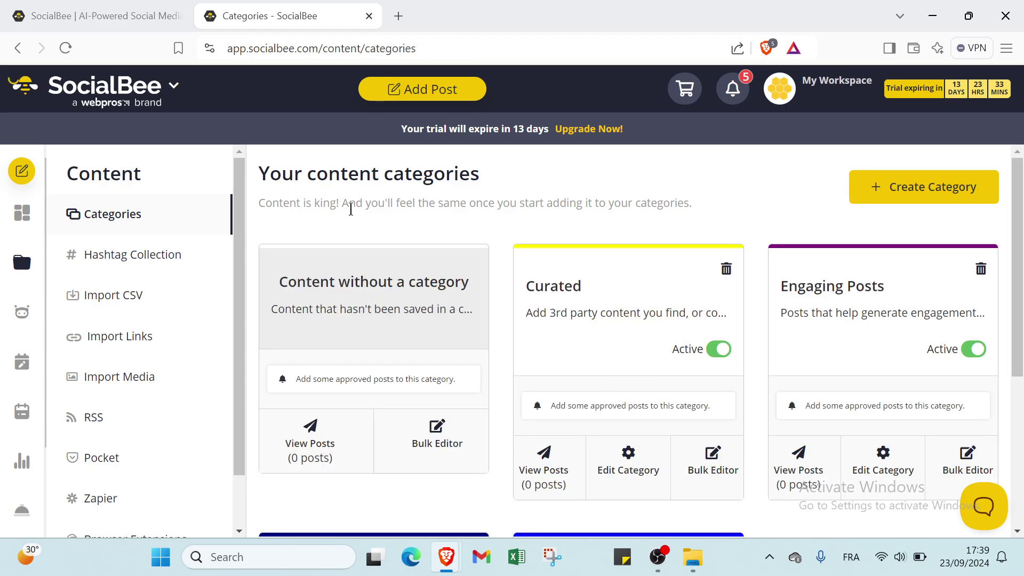
{"action": "scroll", "coordinate": [454, 344], "scroll_direction": "down", "scroll_amount": 2}
{"action": "scroll", "coordinate": [534, 362], "scroll_direction": "up", "scroll_amount": 2}
{"action": "left_click", "coordinate": [882, 188]}
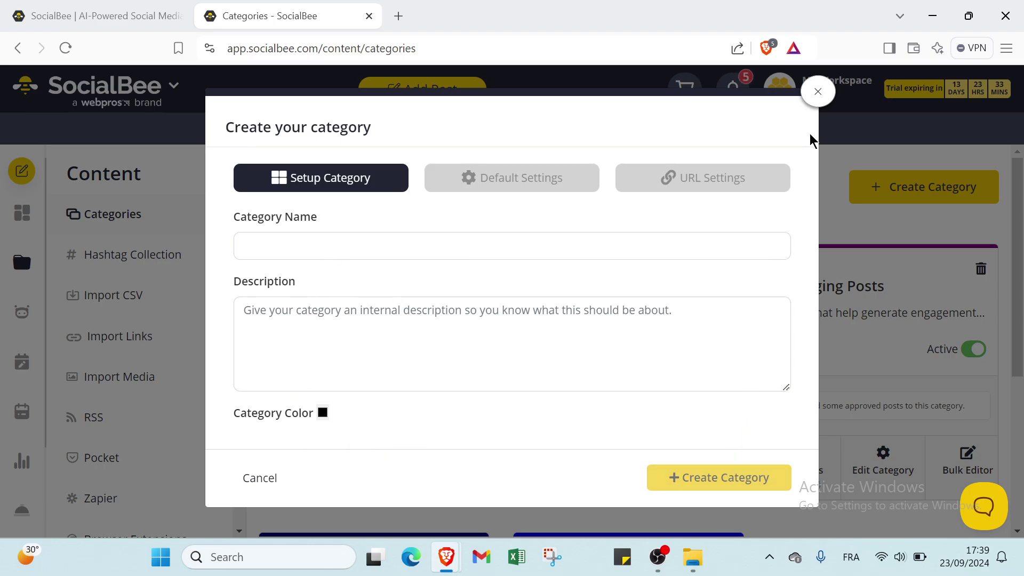
{"action": "left_click", "coordinate": [817, 92]}
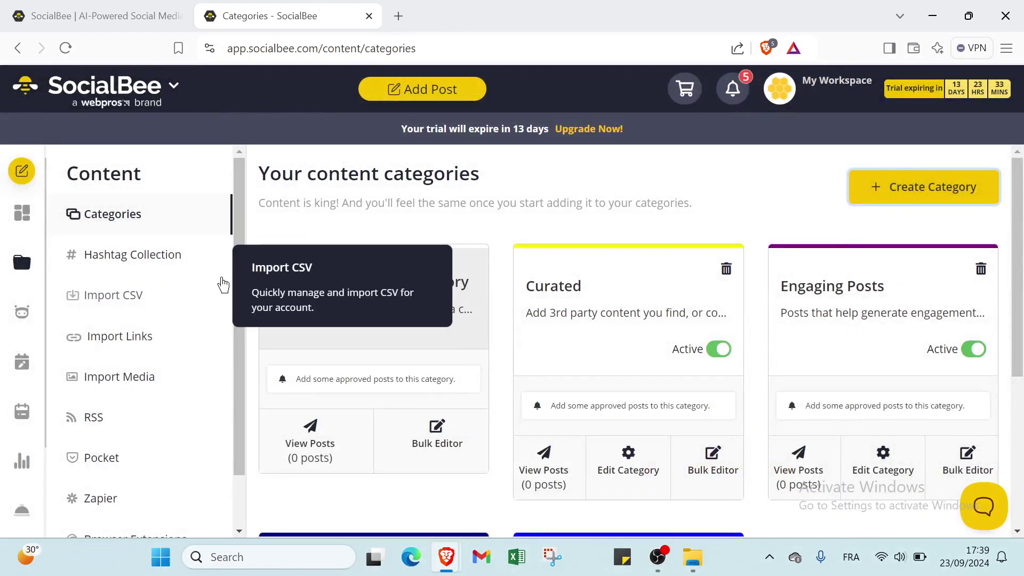
Visit Hashtag Collection, Import CSV, Links, Media, RSS and Pocket pages, then the copilot.
{"action": "left_click", "coordinate": [122, 263]}
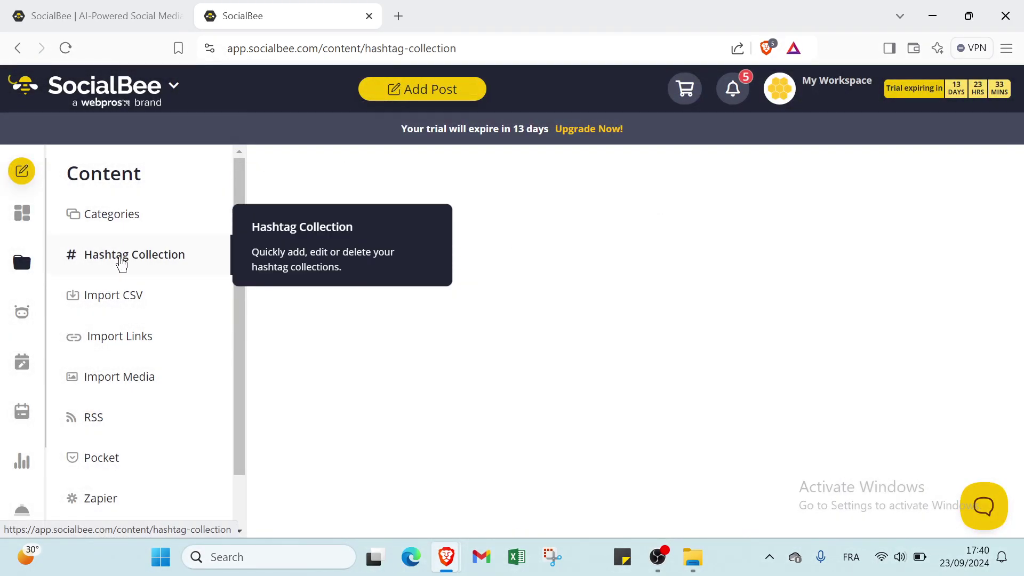
{"action": "left_click", "coordinate": [110, 296]}
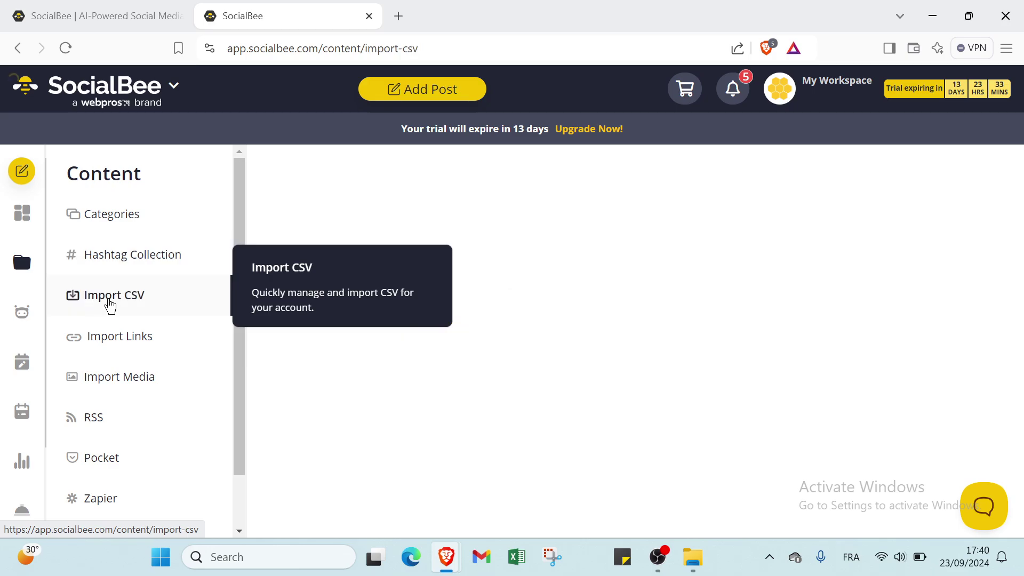
{"action": "scroll", "coordinate": [110, 305], "scroll_direction": "down", "scroll_amount": 1}
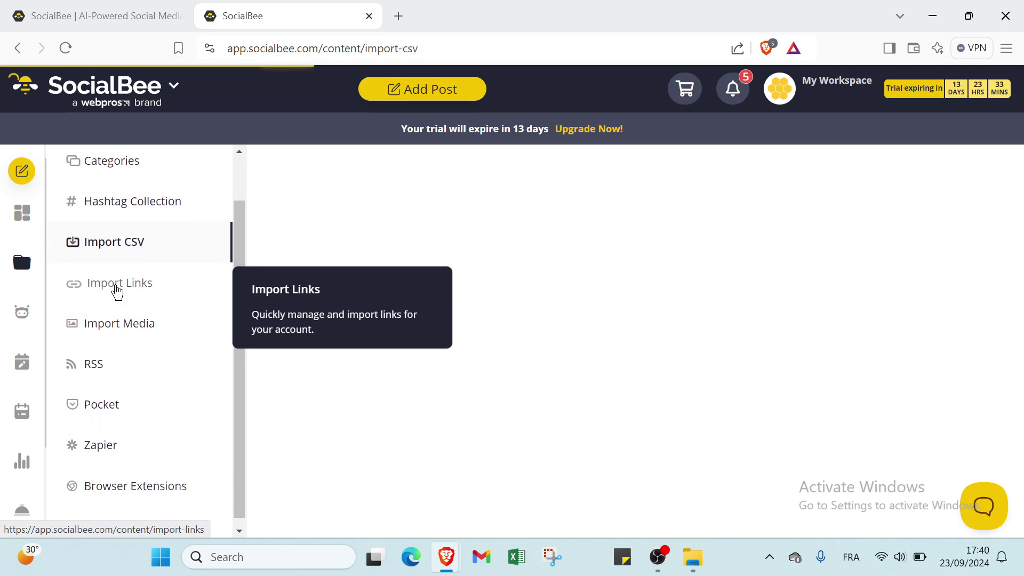
{"action": "left_click", "coordinate": [117, 292]}
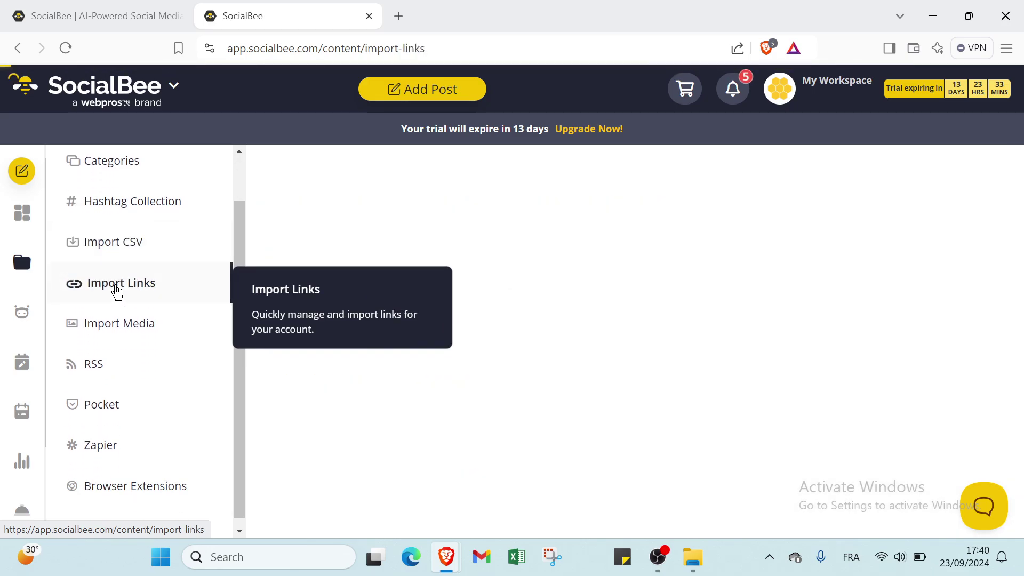
{"action": "left_click", "coordinate": [104, 333]}
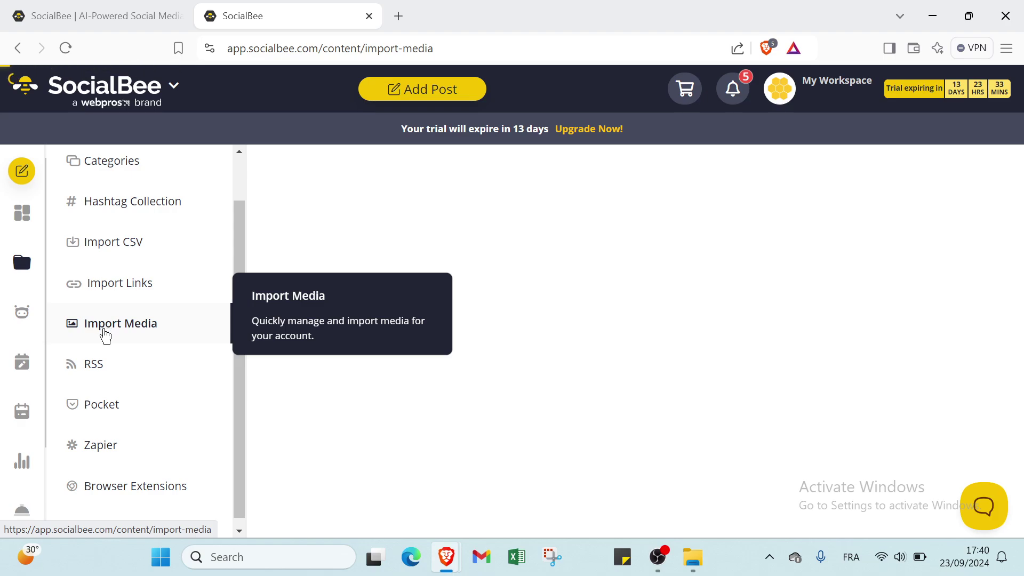
{"action": "left_click", "coordinate": [93, 373]}
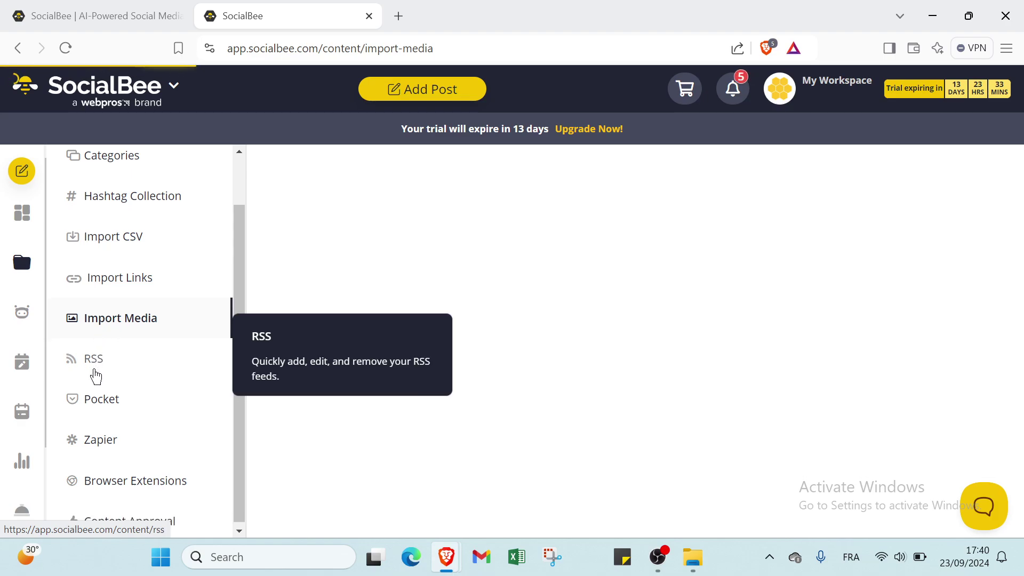
{"action": "left_click", "coordinate": [97, 398]}
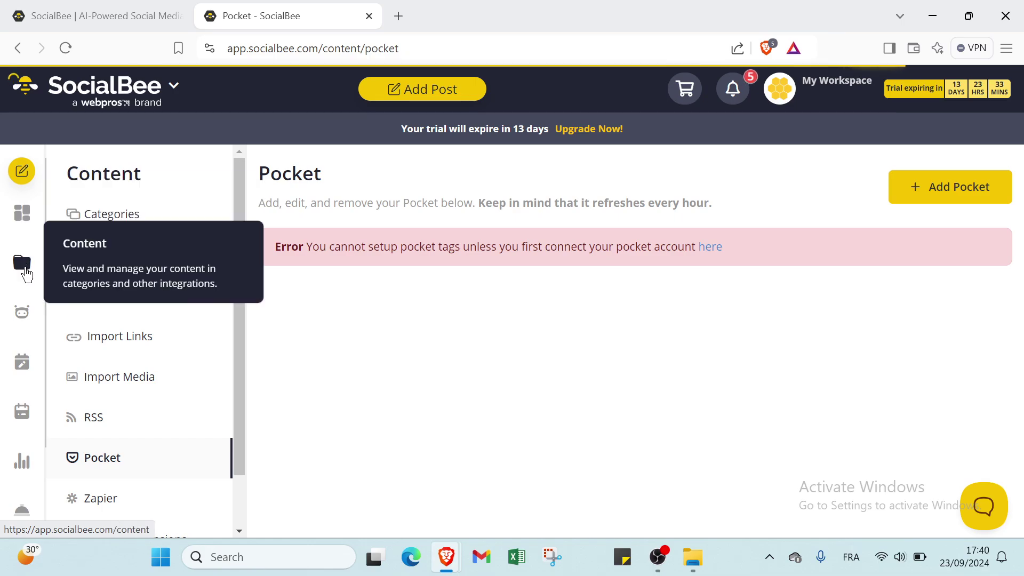
{"action": "left_click", "coordinate": [21, 314]}
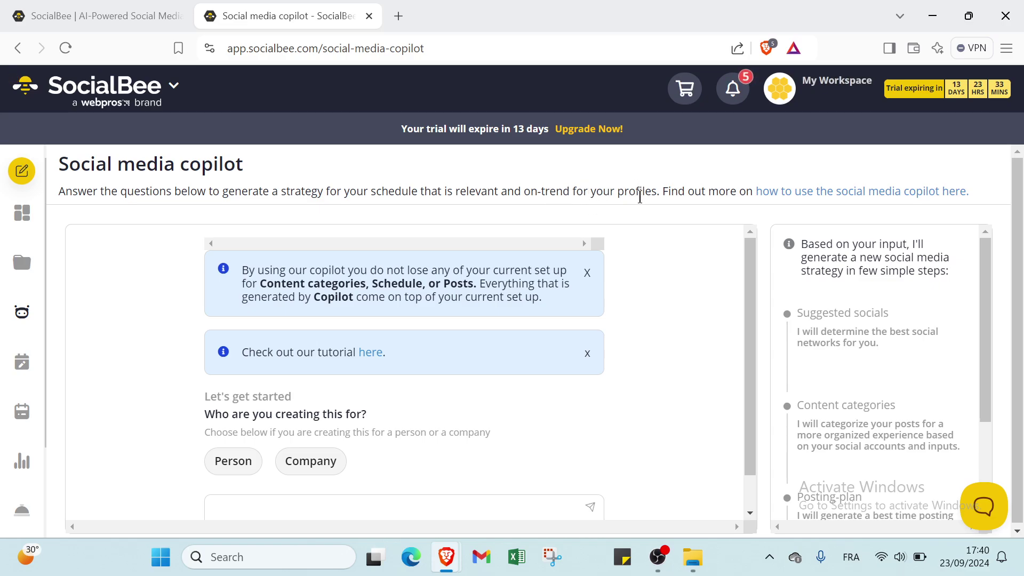
Answer the copilot that the strategy is for a Person and submit the user's name.
{"action": "scroll", "coordinate": [585, 270], "scroll_direction": "down", "scroll_amount": 1}
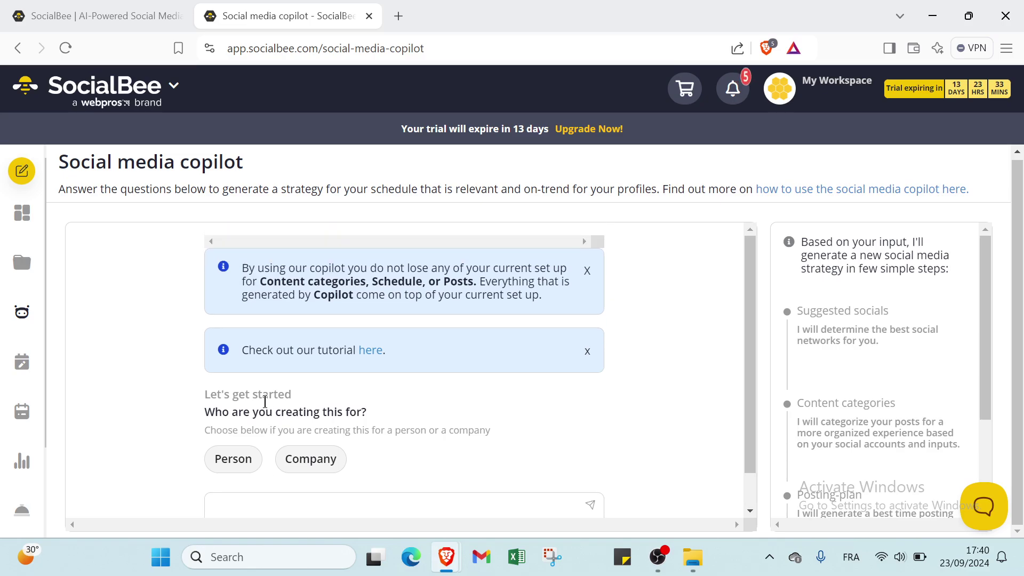
{"action": "left_click", "coordinate": [291, 421]}
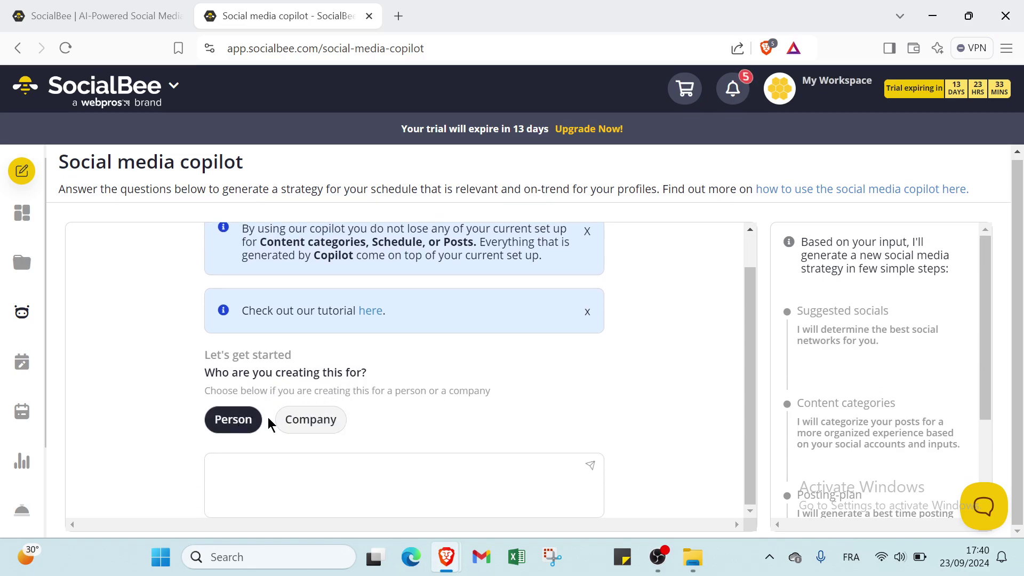
{"action": "left_click", "coordinate": [248, 427]}
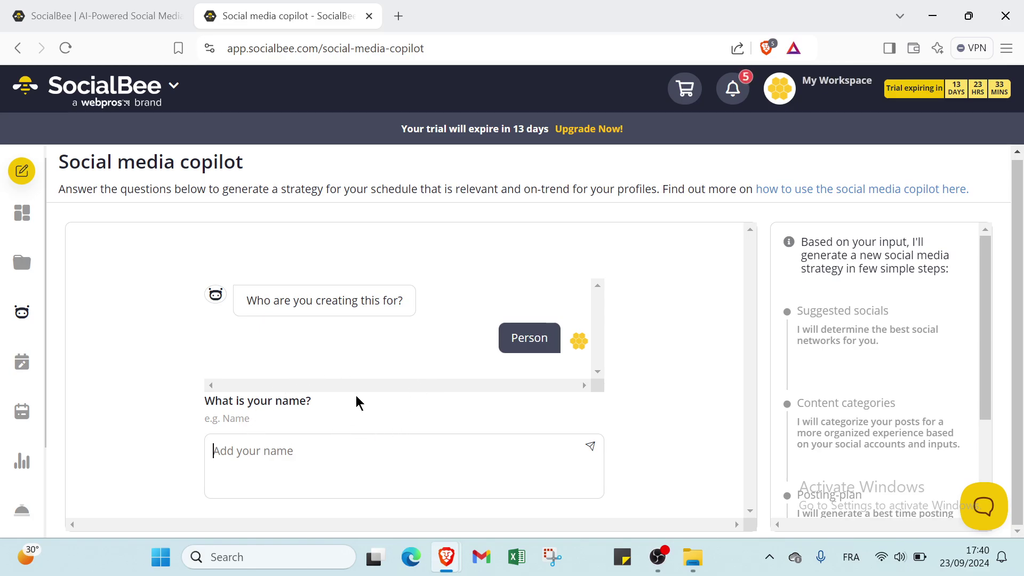
{"action": "type", "text": "khalid"}
{"action": "key", "text": "Return"}
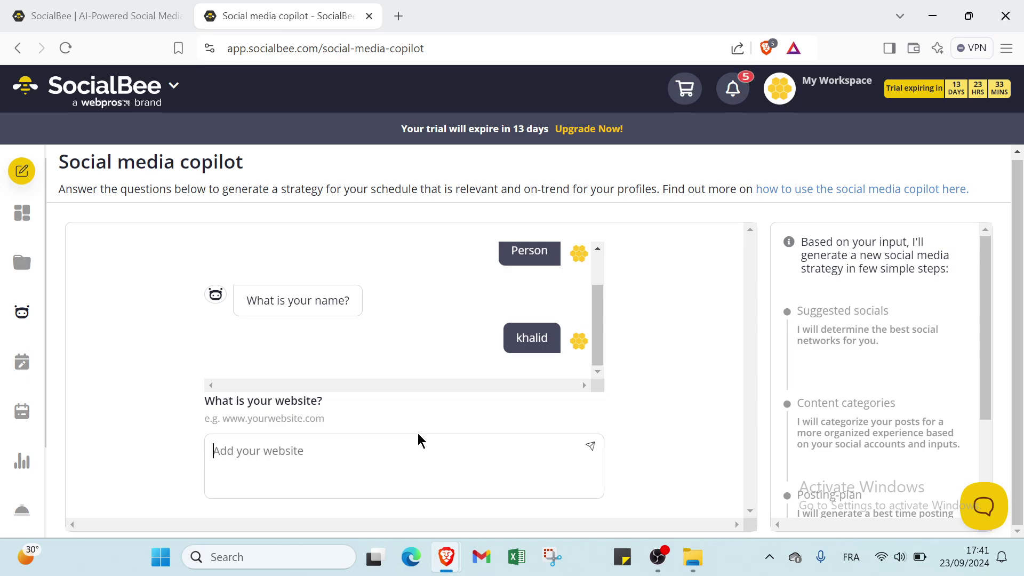
{"action": "scroll", "coordinate": [542, 311], "scroll_direction": "up", "scroll_amount": 1}
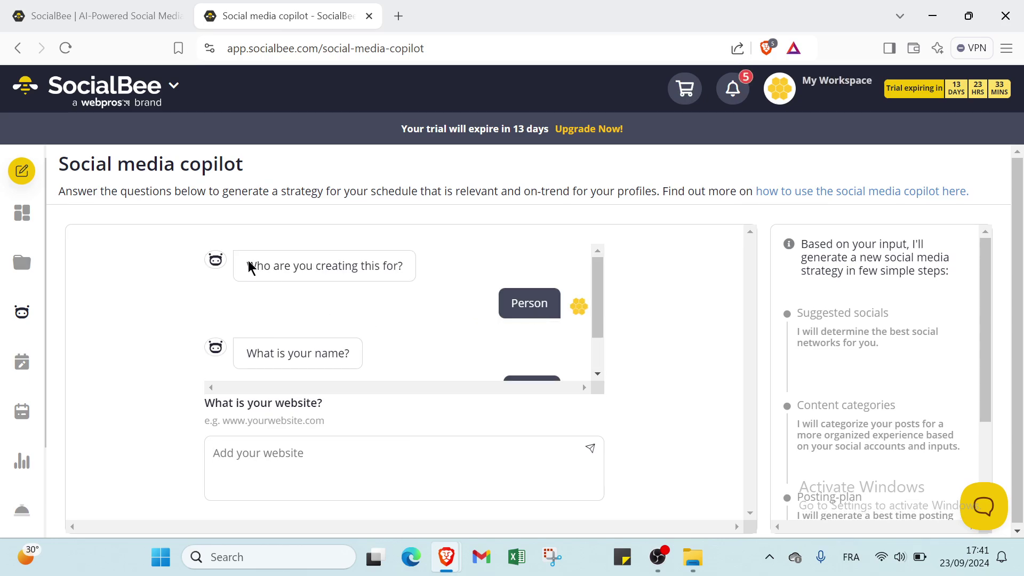
Accept the automatic best-practice schedule on Schedule Setup and step through its walkthrough to Done.
{"action": "left_click", "coordinate": [22, 366]}
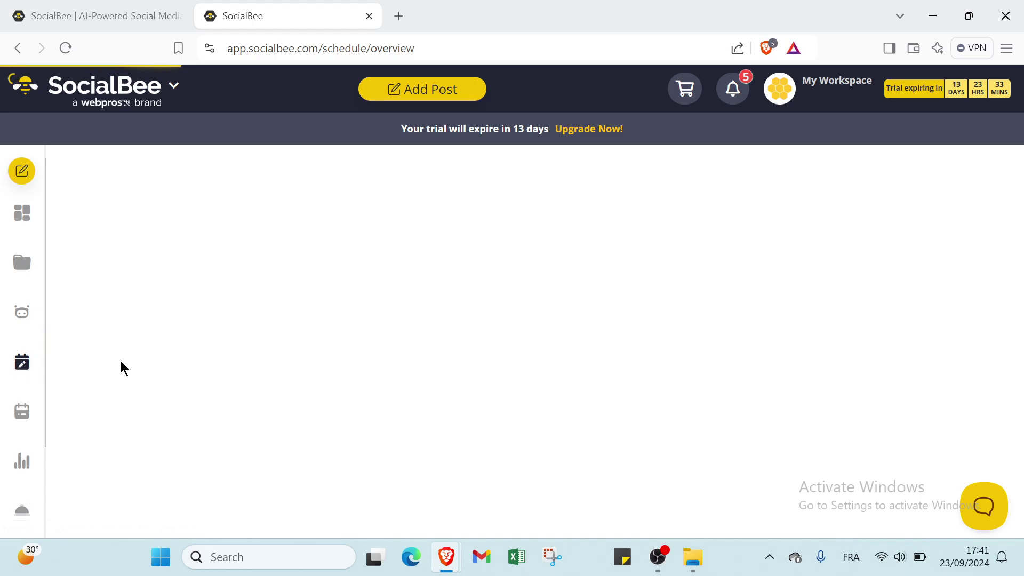
{"action": "scroll", "coordinate": [332, 305], "scroll_direction": "down", "scroll_amount": 2}
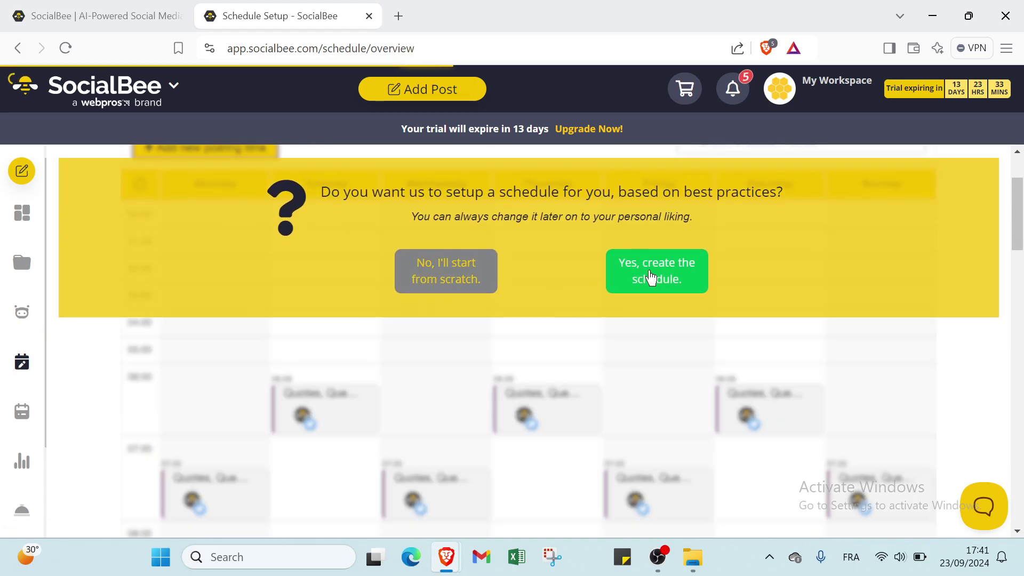
{"action": "left_click", "coordinate": [649, 275]}
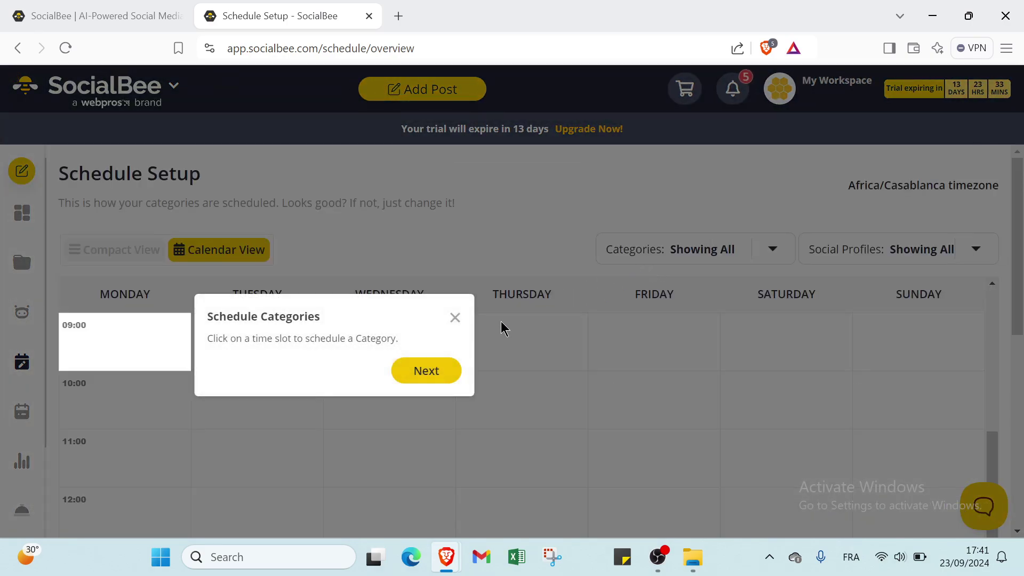
{"action": "left_click", "coordinate": [438, 368]}
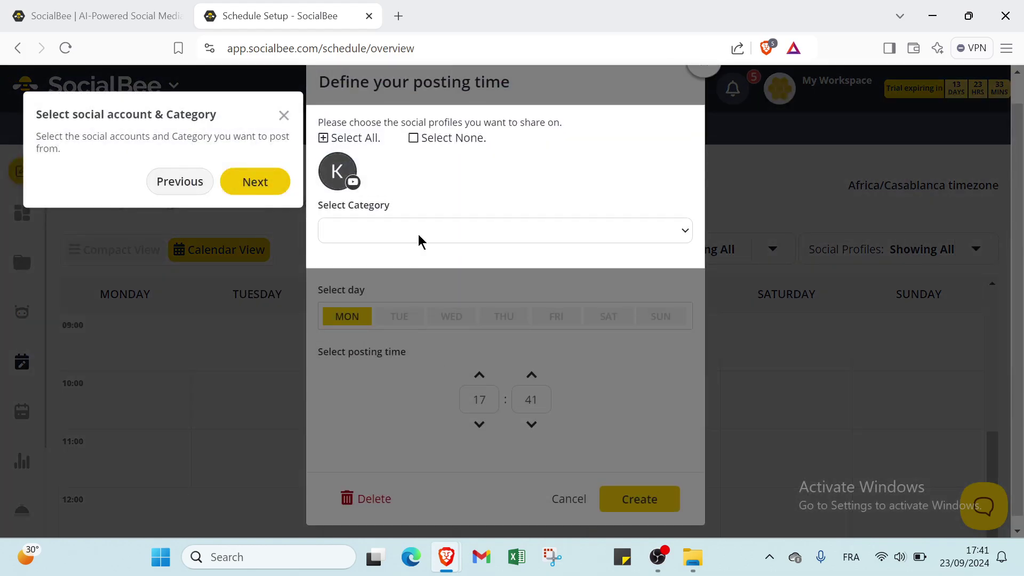
{"action": "left_click", "coordinate": [258, 183]}
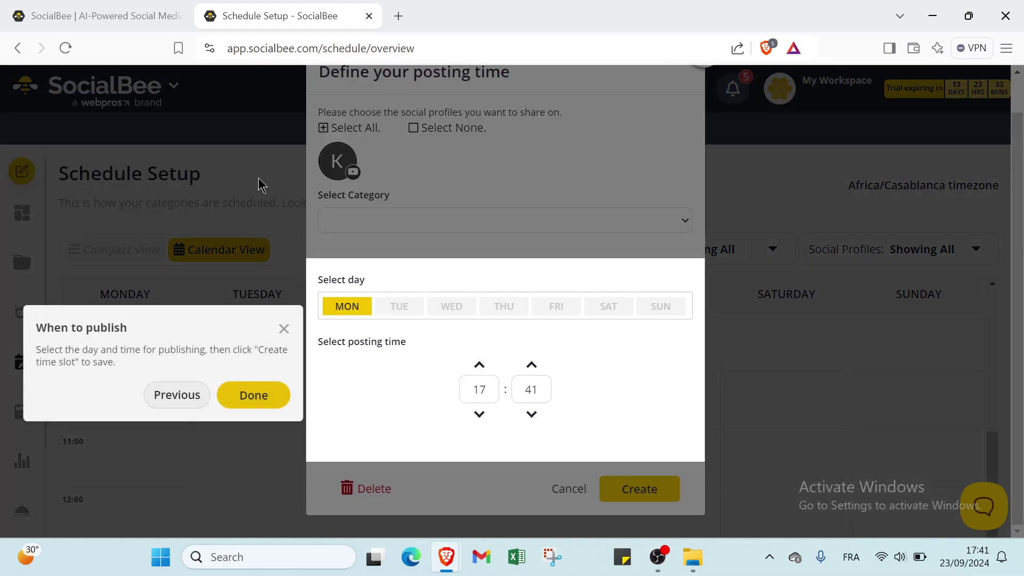
{"action": "left_click", "coordinate": [264, 403]}
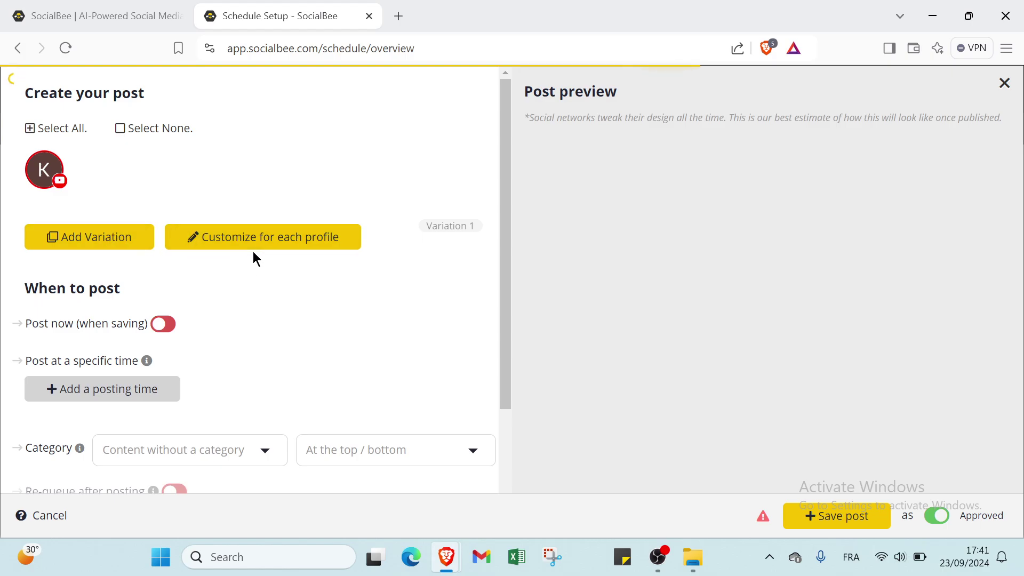
{"action": "scroll", "coordinate": [158, 302], "scroll_direction": "down", "scroll_amount": 1}
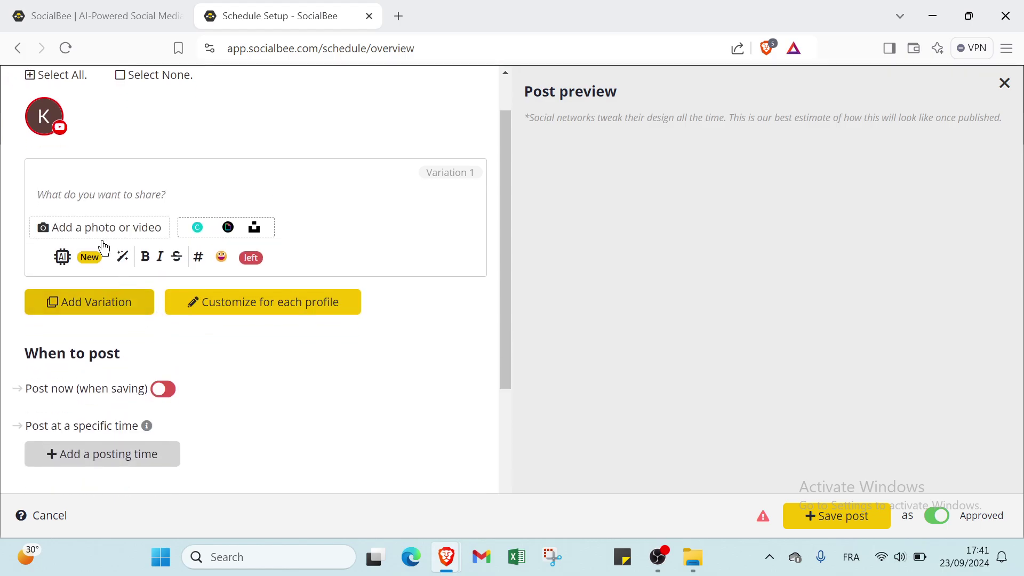
{"action": "scroll", "coordinate": [123, 344], "scroll_direction": "down", "scroll_amount": 3}
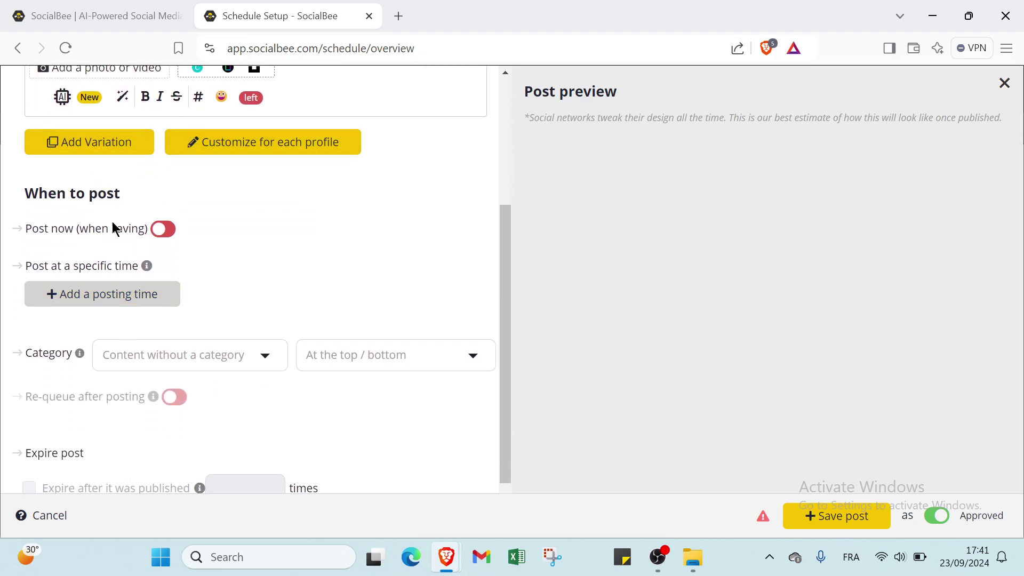
{"action": "left_click", "coordinate": [163, 229]}
{"action": "left_click", "coordinate": [163, 230]}
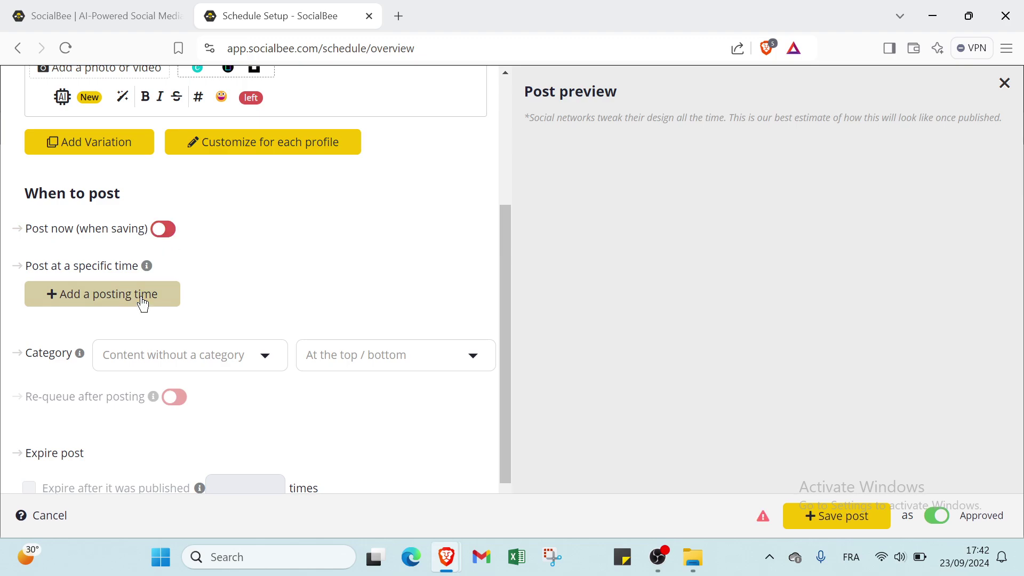
{"action": "scroll", "coordinate": [142, 313], "scroll_direction": "down", "scroll_amount": 1}
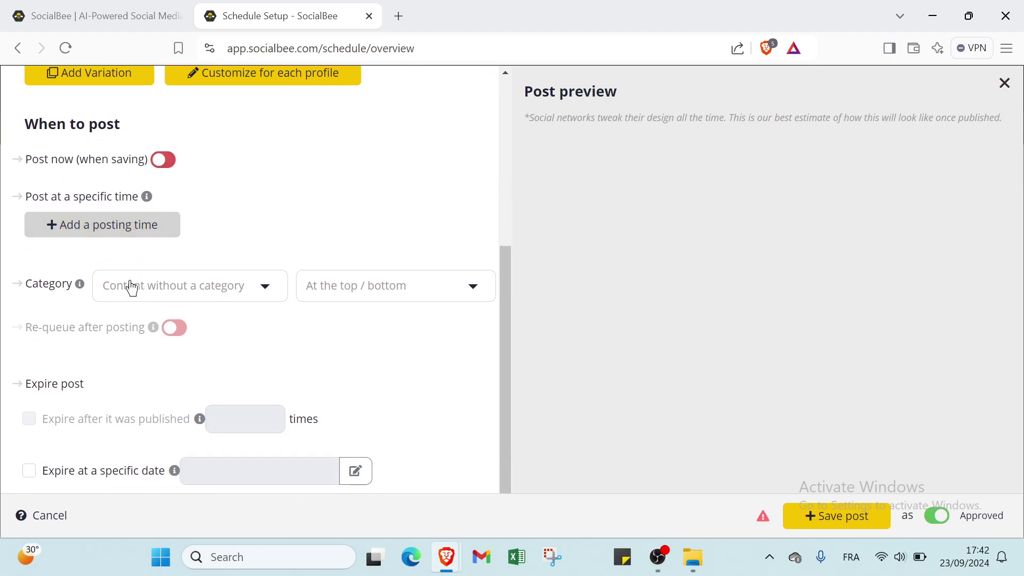
{"action": "left_click", "coordinate": [132, 288]}
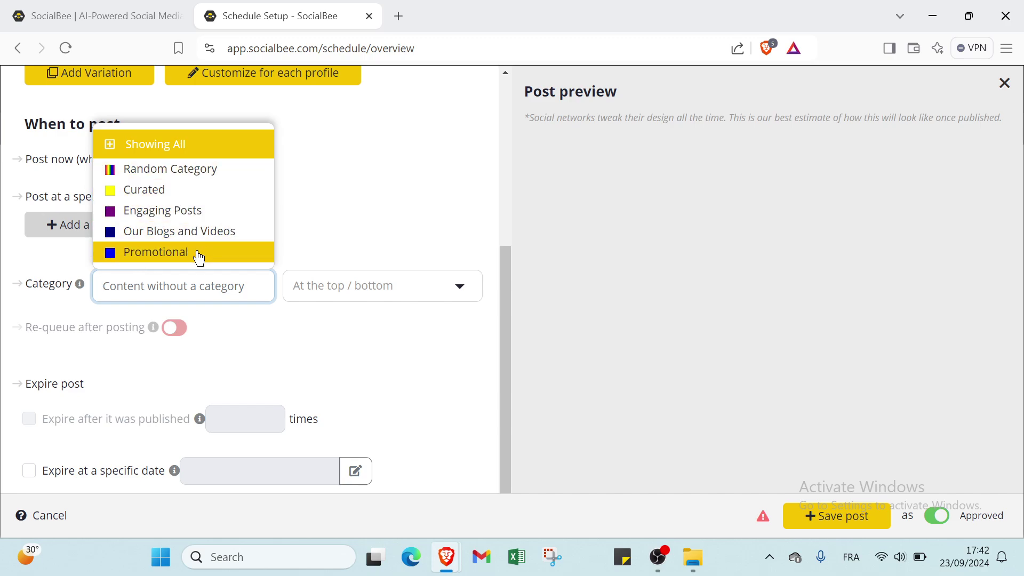
{"action": "left_click", "coordinate": [354, 301]}
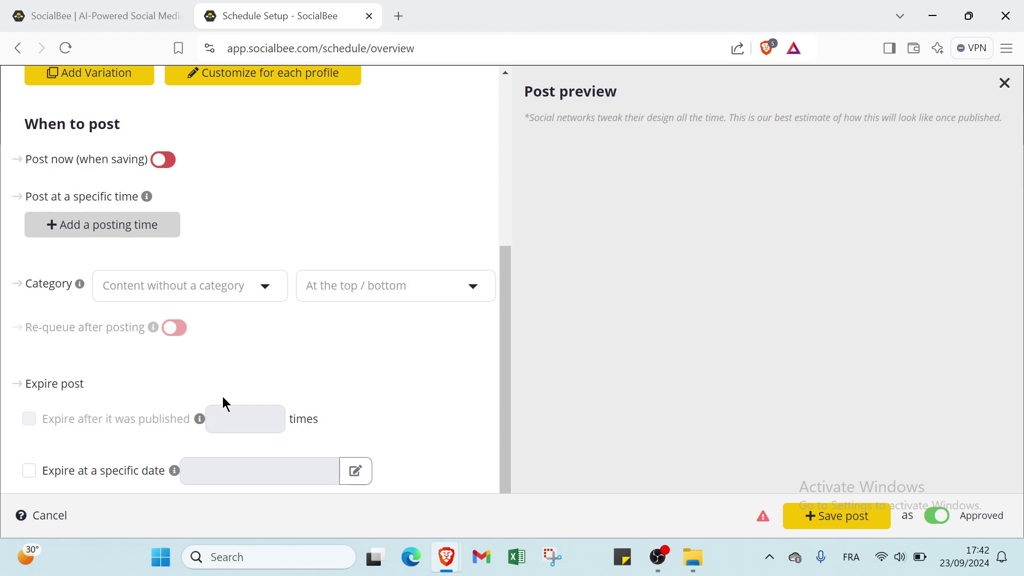
{"action": "scroll", "coordinate": [249, 331], "scroll_direction": "up", "scroll_amount": 5}
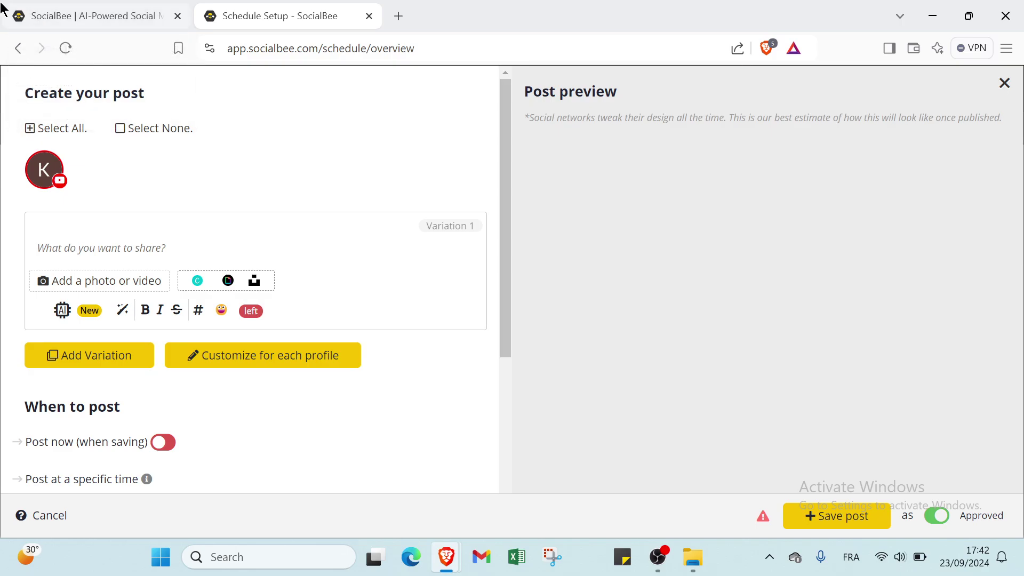
Check Next Posts in Calendar, Grid Preview and Failed Posts views, ending on List View.
{"action": "left_click", "coordinate": [17, 49]}
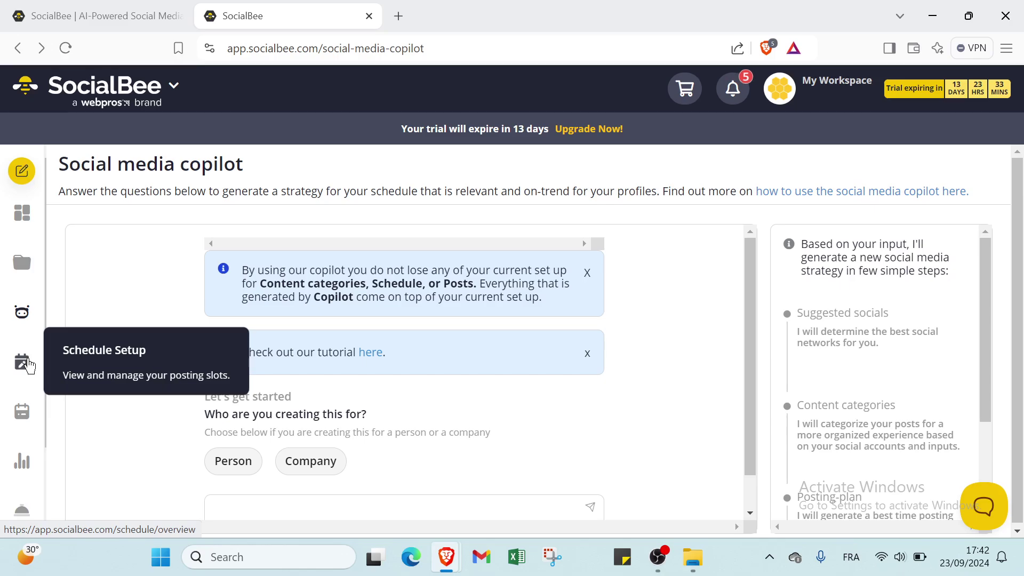
{"action": "left_click", "coordinate": [25, 358]}
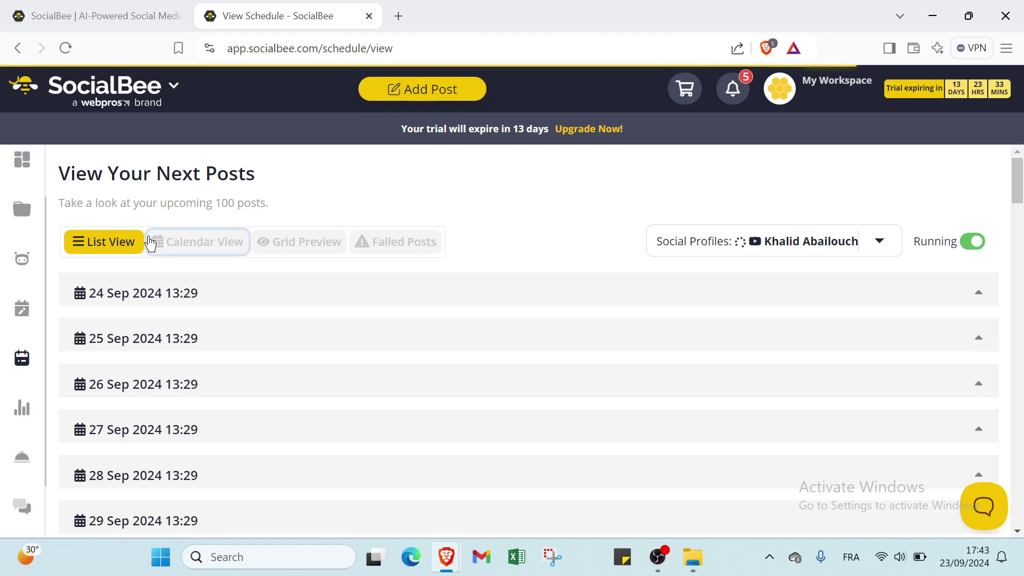
{"action": "left_click", "coordinate": [181, 250]}
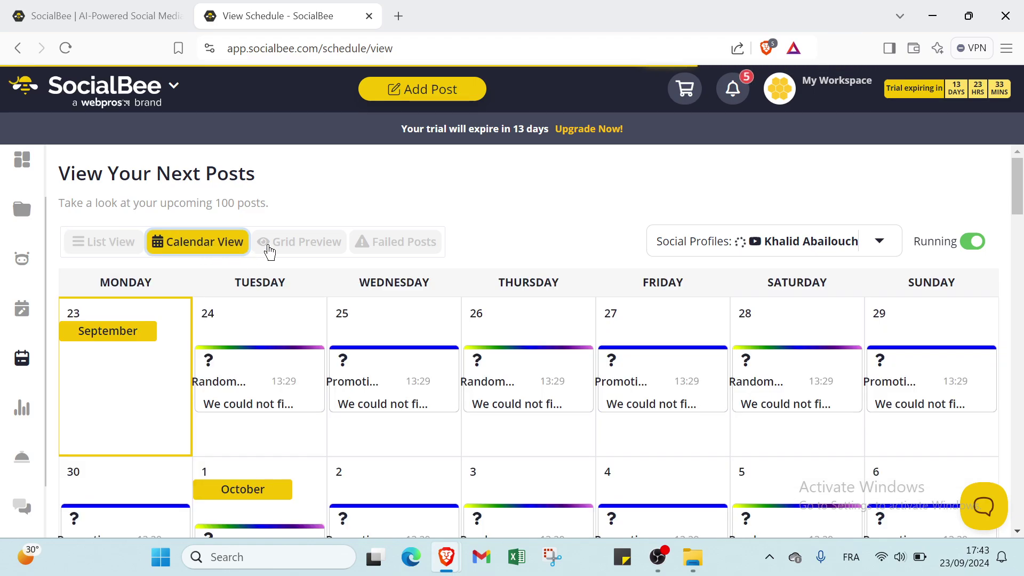
{"action": "scroll", "coordinate": [274, 315], "scroll_direction": "down", "scroll_amount": 10}
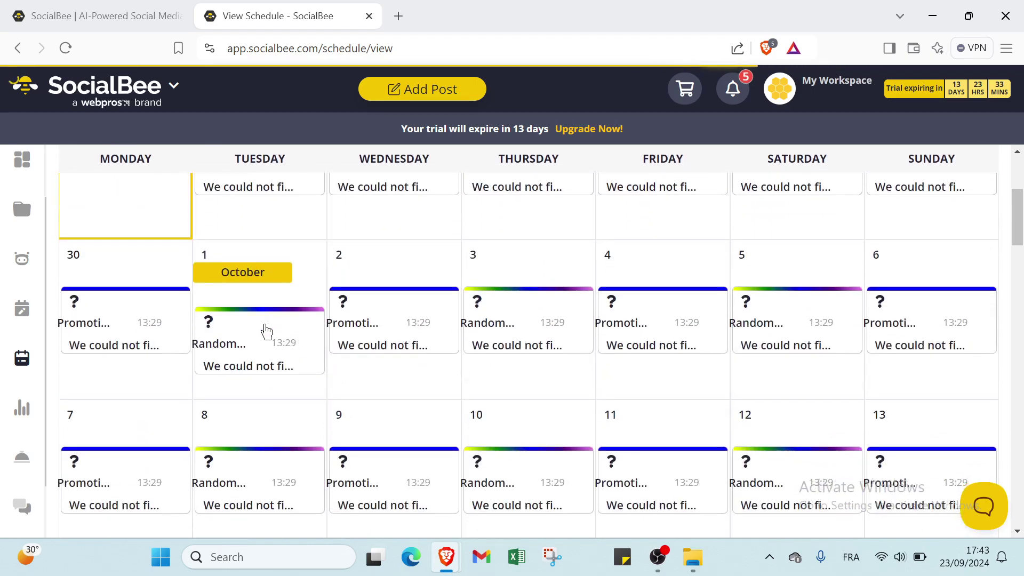
{"action": "scroll", "coordinate": [267, 331], "scroll_direction": "up", "scroll_amount": 10}
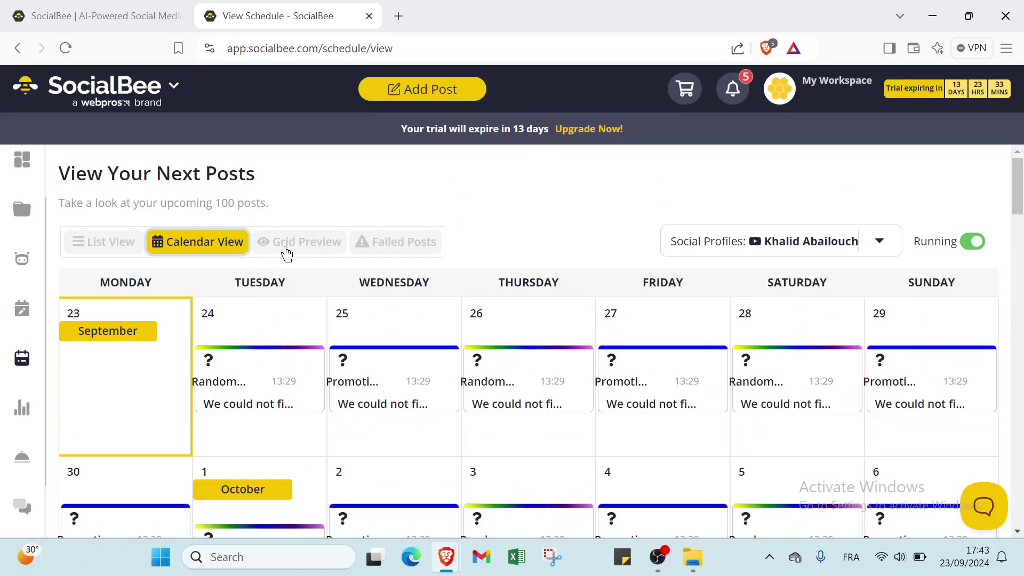
{"action": "left_click", "coordinate": [287, 254]}
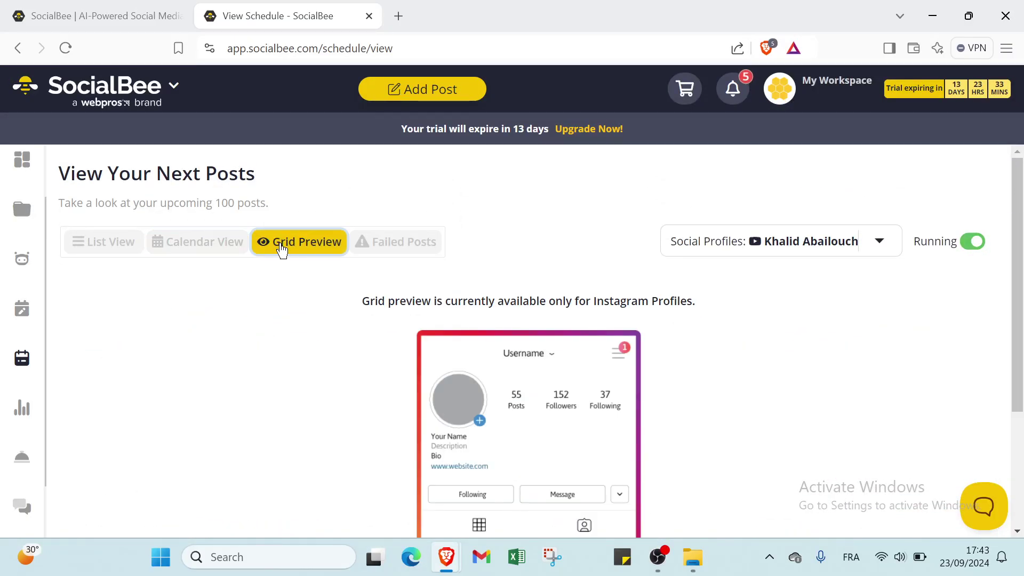
{"action": "left_click", "coordinate": [380, 254]}
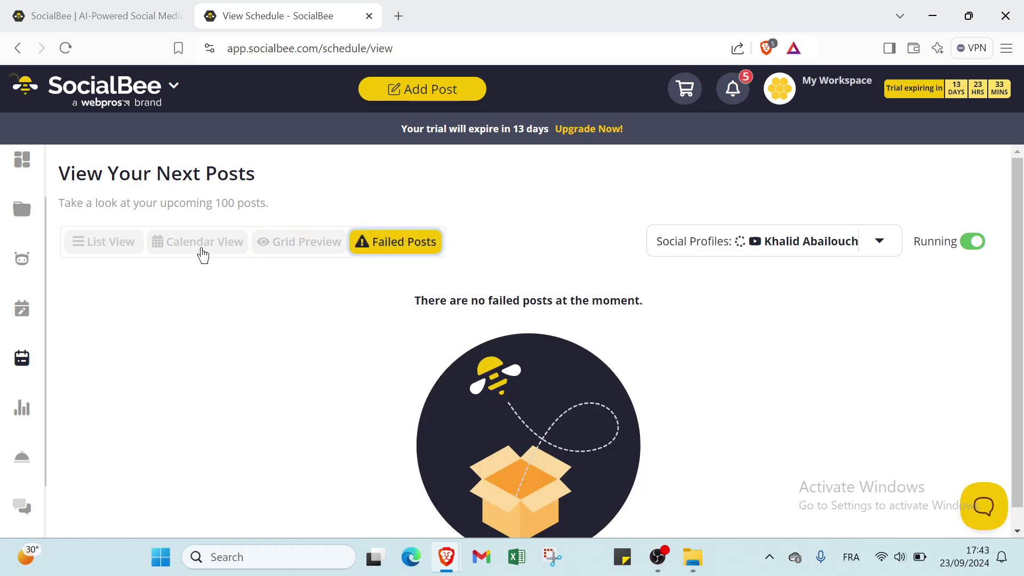
{"action": "left_click", "coordinate": [104, 241]}
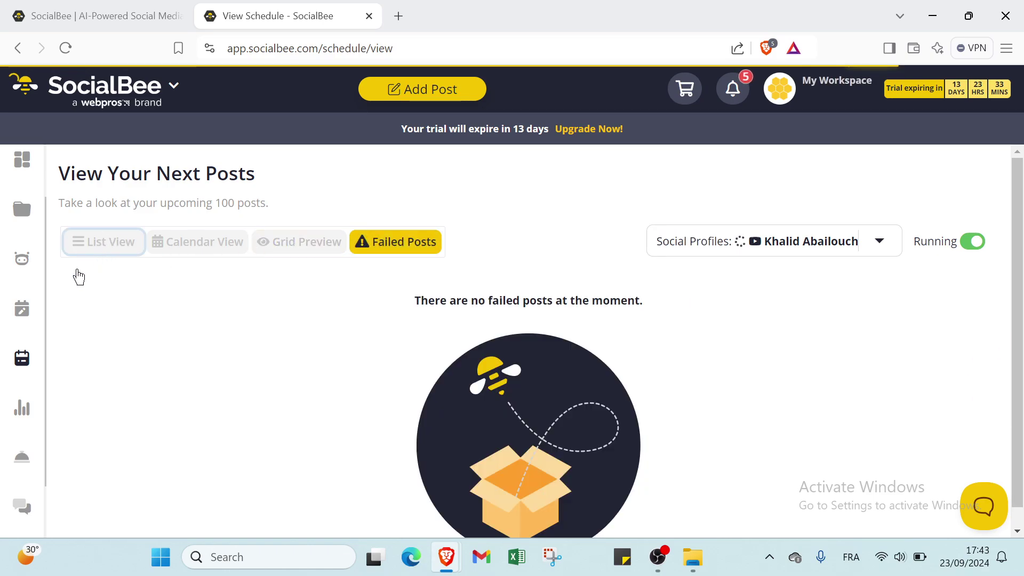
{"action": "scroll", "coordinate": [9, 380], "scroll_direction": "down", "scroll_amount": 1}
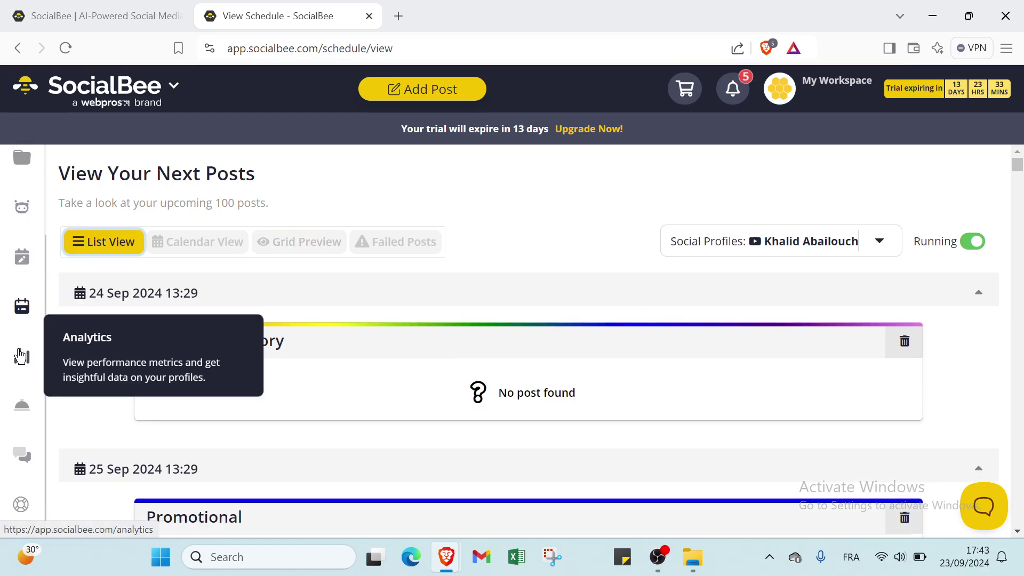
Browse the Post Analytics, Insights, Post History and Export tabs, ending on Page Analytics.
{"action": "left_click", "coordinate": [21, 370]}
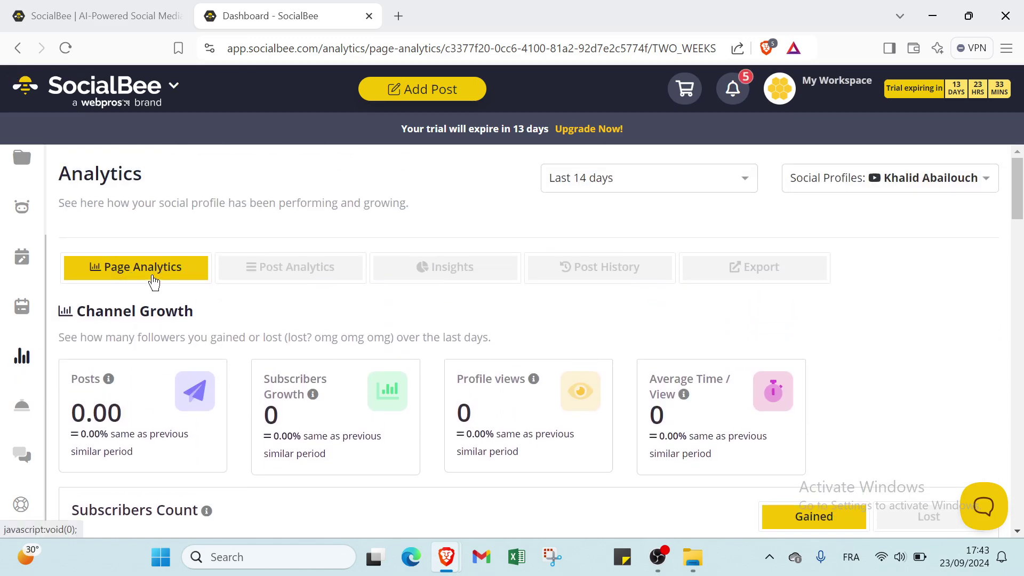
{"action": "left_click", "coordinate": [307, 274]}
{"action": "left_click", "coordinate": [440, 281]}
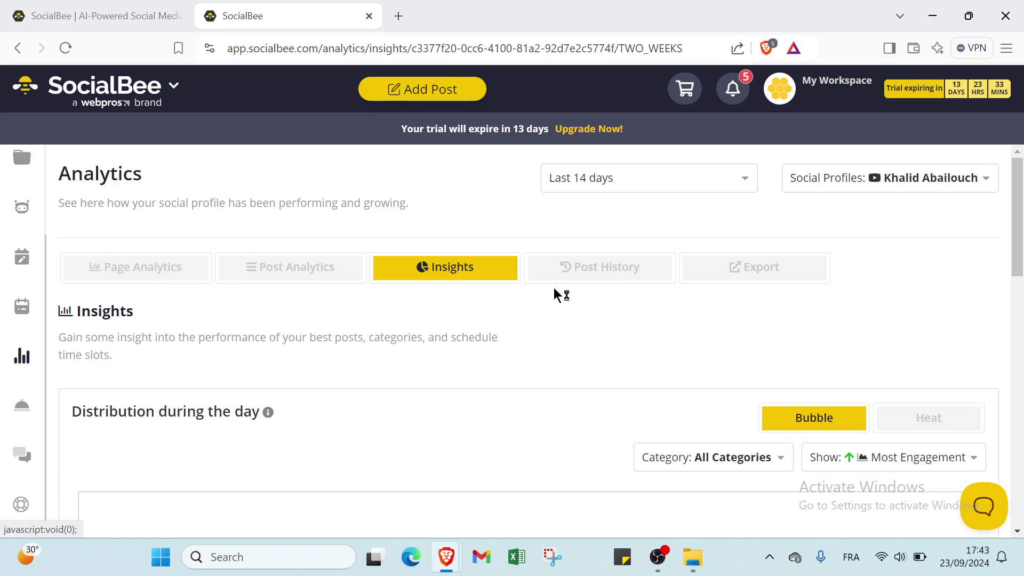
{"action": "left_click", "coordinate": [568, 279]}
{"action": "left_click", "coordinate": [735, 277]}
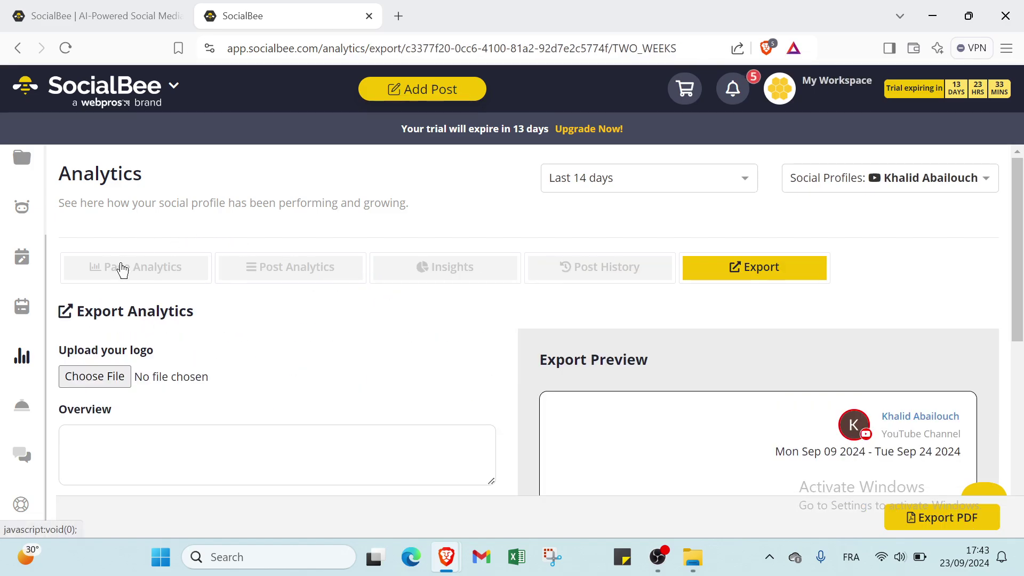
{"action": "left_click", "coordinate": [122, 276]}
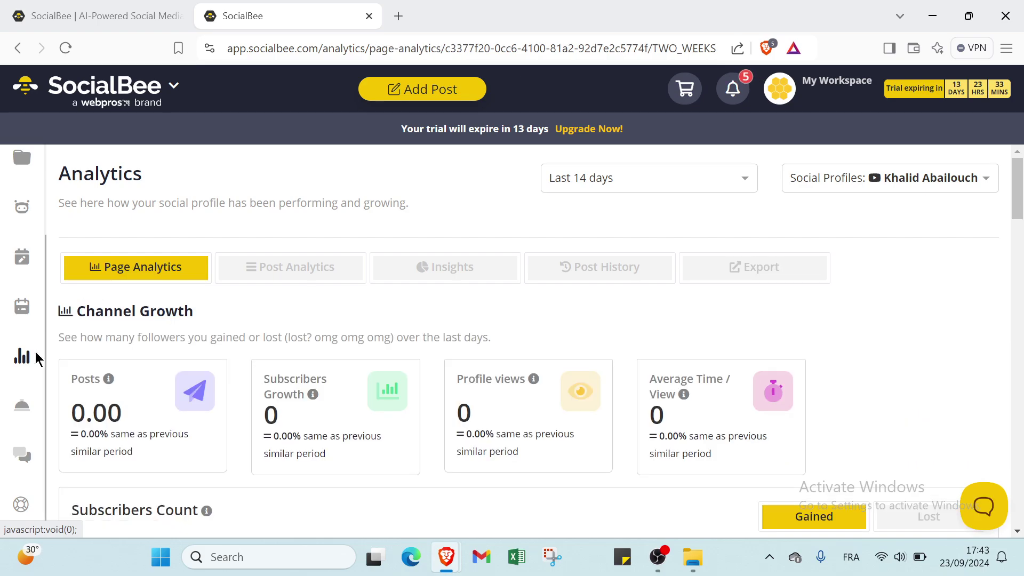
Pass through ConciergeBee Services to reach the empty Engage Dashboard.
{"action": "left_click", "coordinate": [21, 412]}
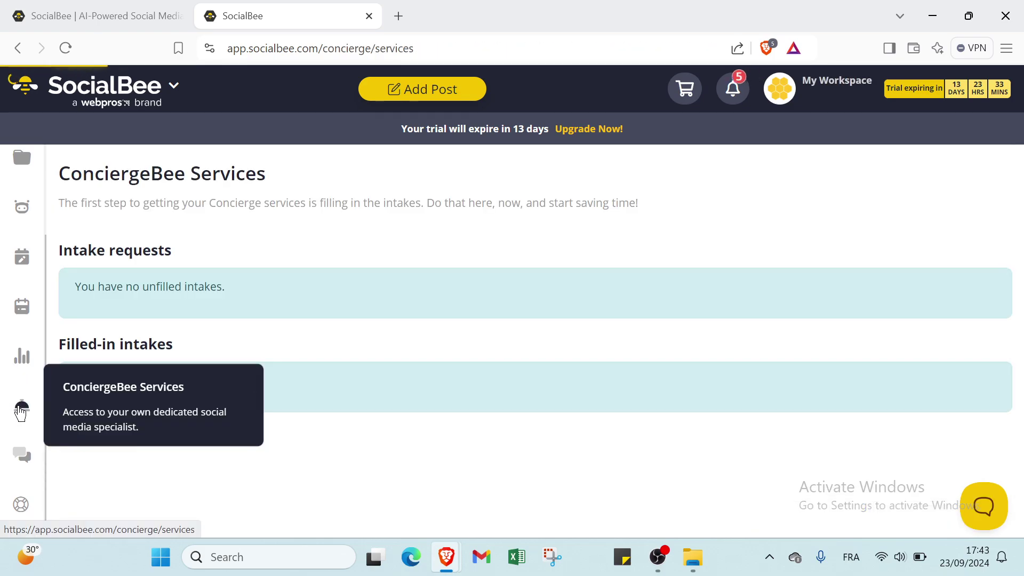
{"action": "left_click", "coordinate": [28, 453]}
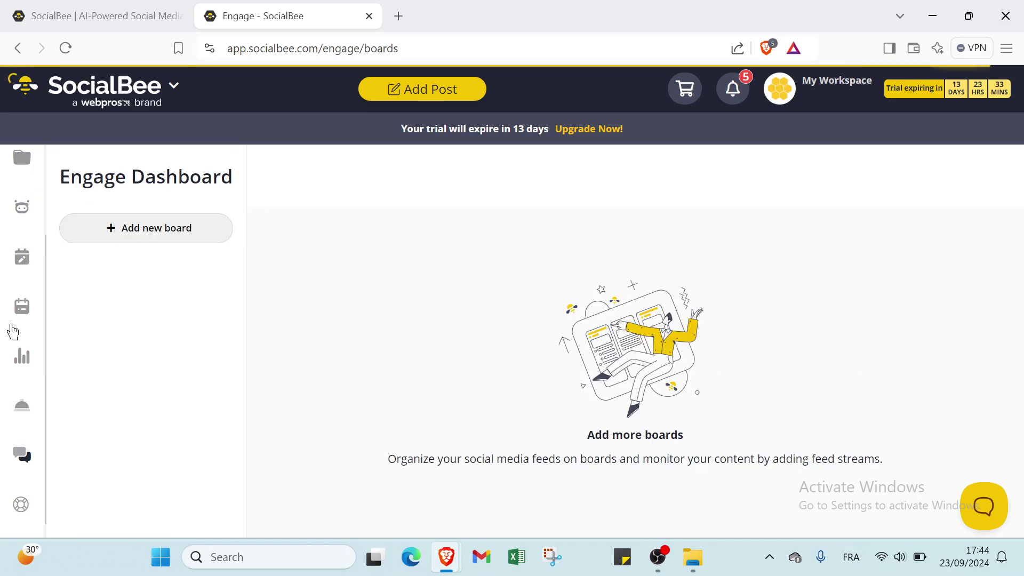
Go from the Engage Dashboard back to the Home dashboard.
{"action": "left_click", "coordinate": [21, 213]}
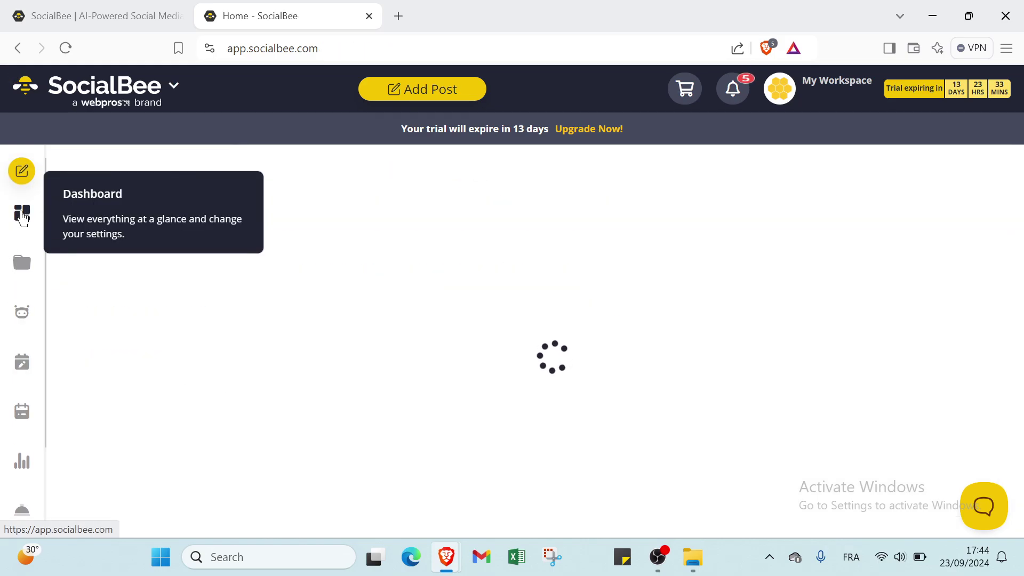